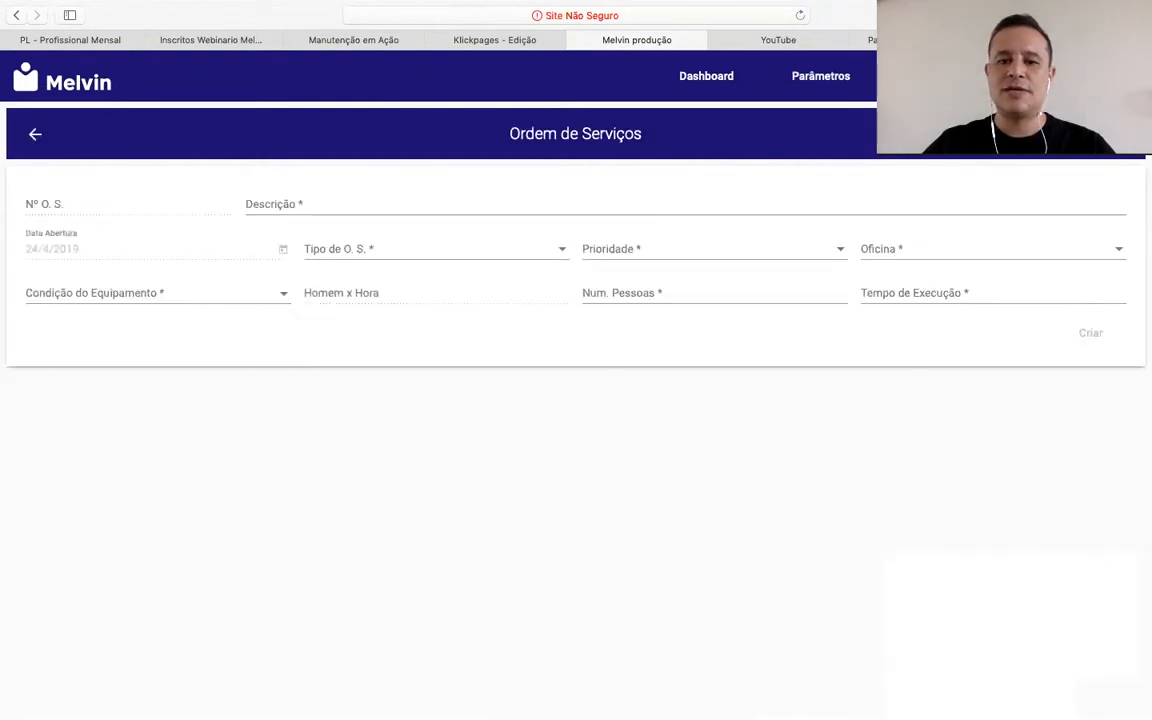
# Enter "REAPERTAR PARAFUSOS DA BASE DO MOTOR ELÉTRICO DE ACIONAMENTO DA MATRIZ MÓVEL" as the new service order's description.
pyautogui.click(309, 206)
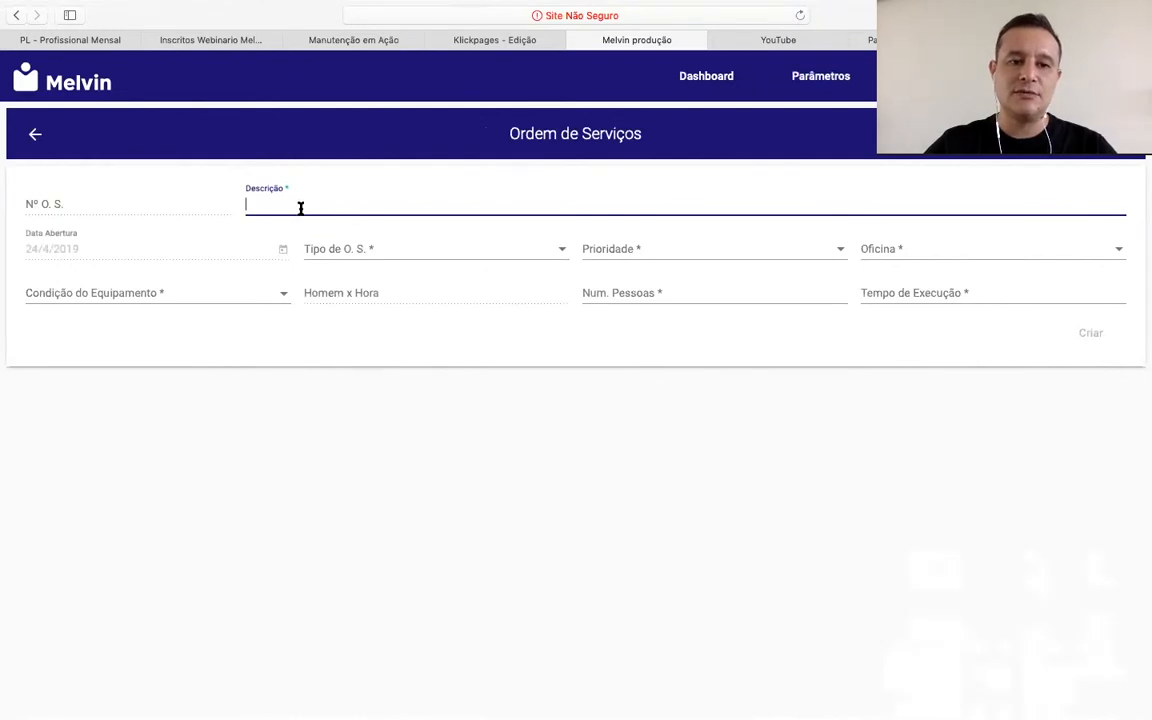
pyautogui.write('R')
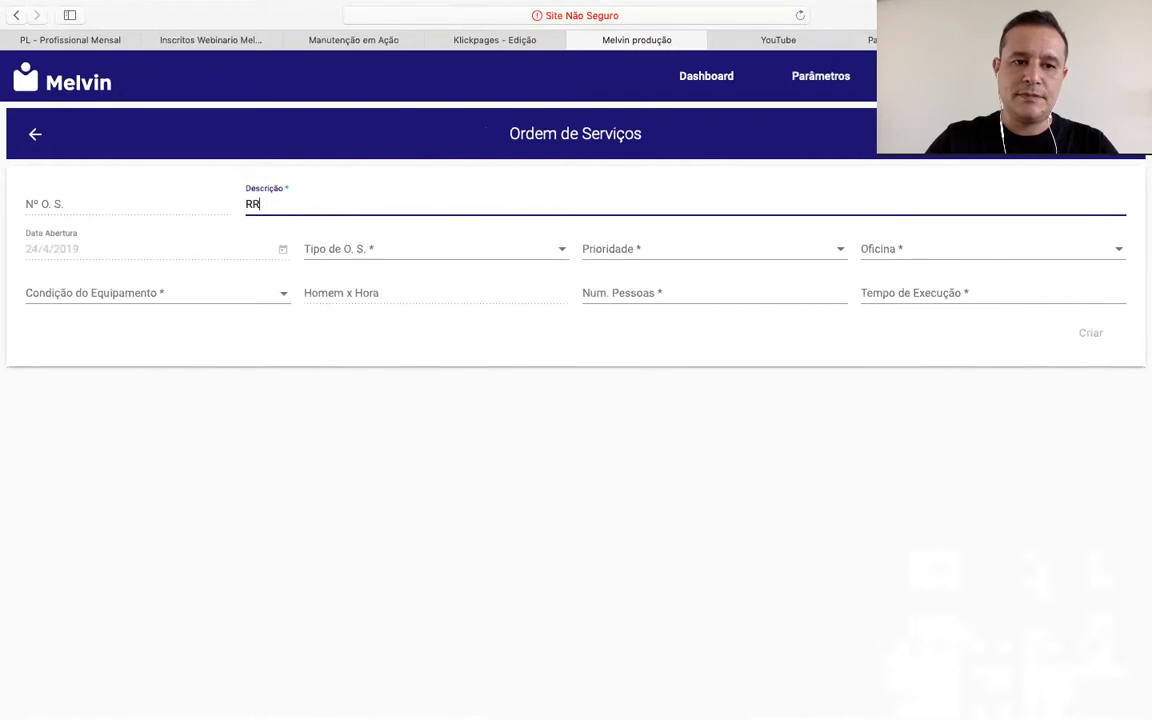
pyautogui.write('EAPE')
pyautogui.write('RTAR PAR')
pyautogui.write('AFSOS')
pyautogui.write('USOS DA')
pyautogui.write(' BASE DO MOTOR EL')
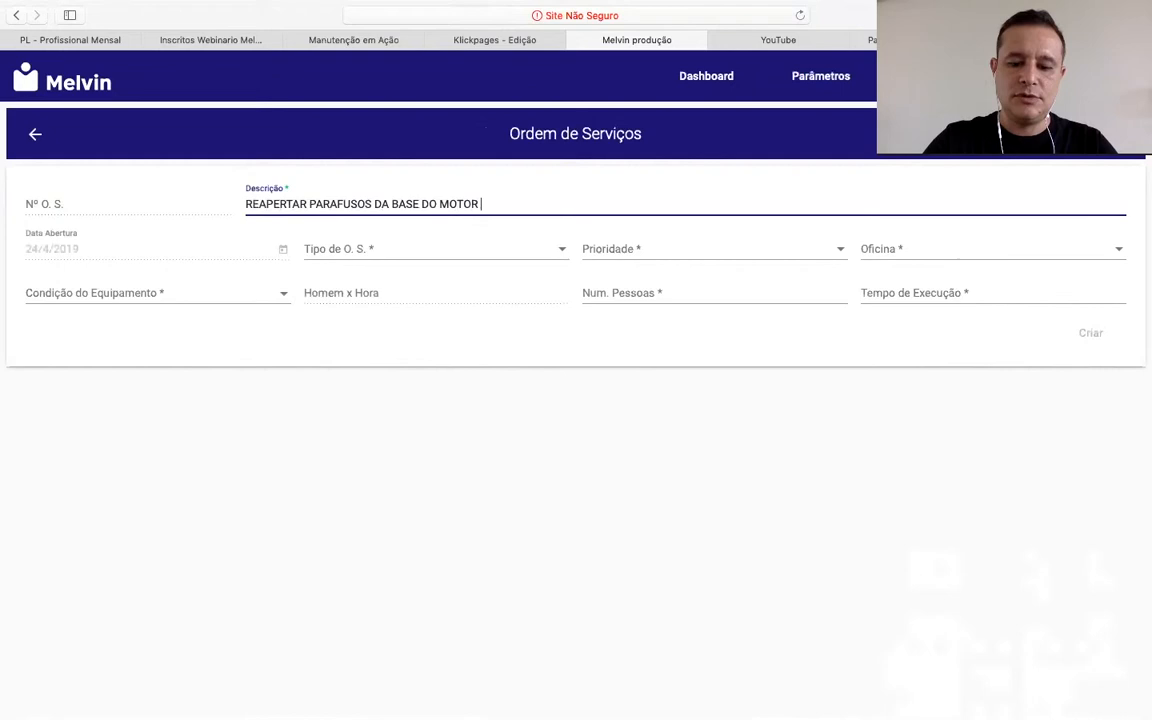
pyautogui.write('ÉTRICO DE AC')
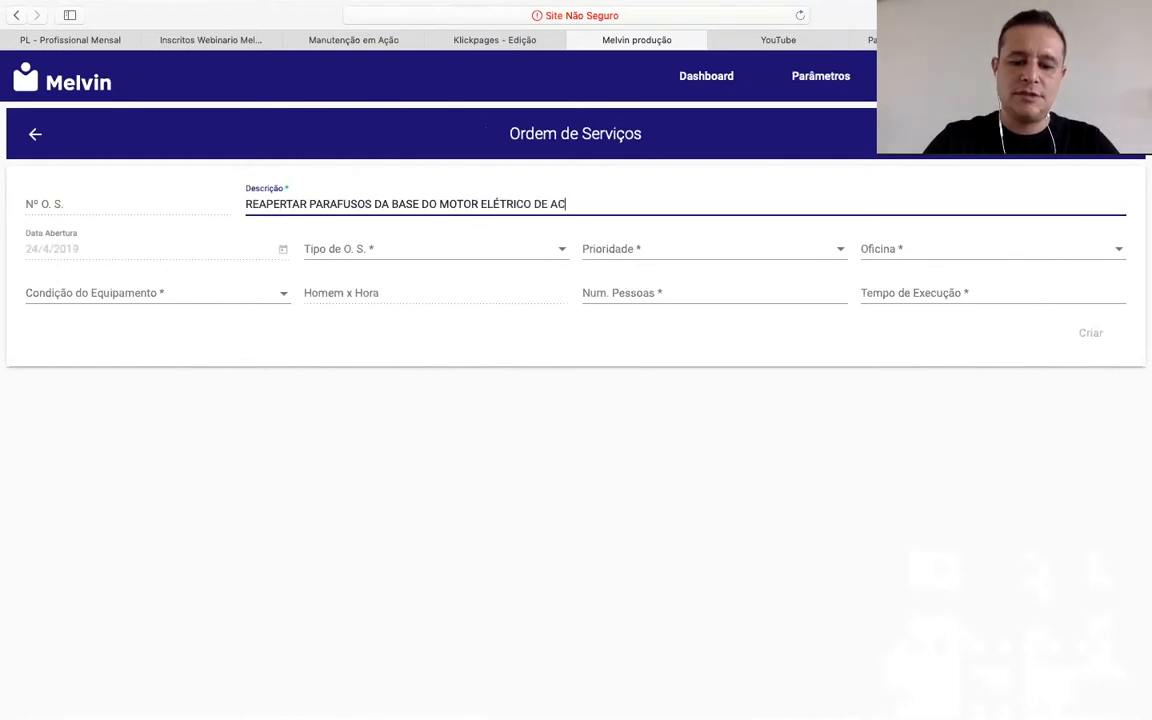
pyautogui.write('IONAMENTO DA MATRIZ')
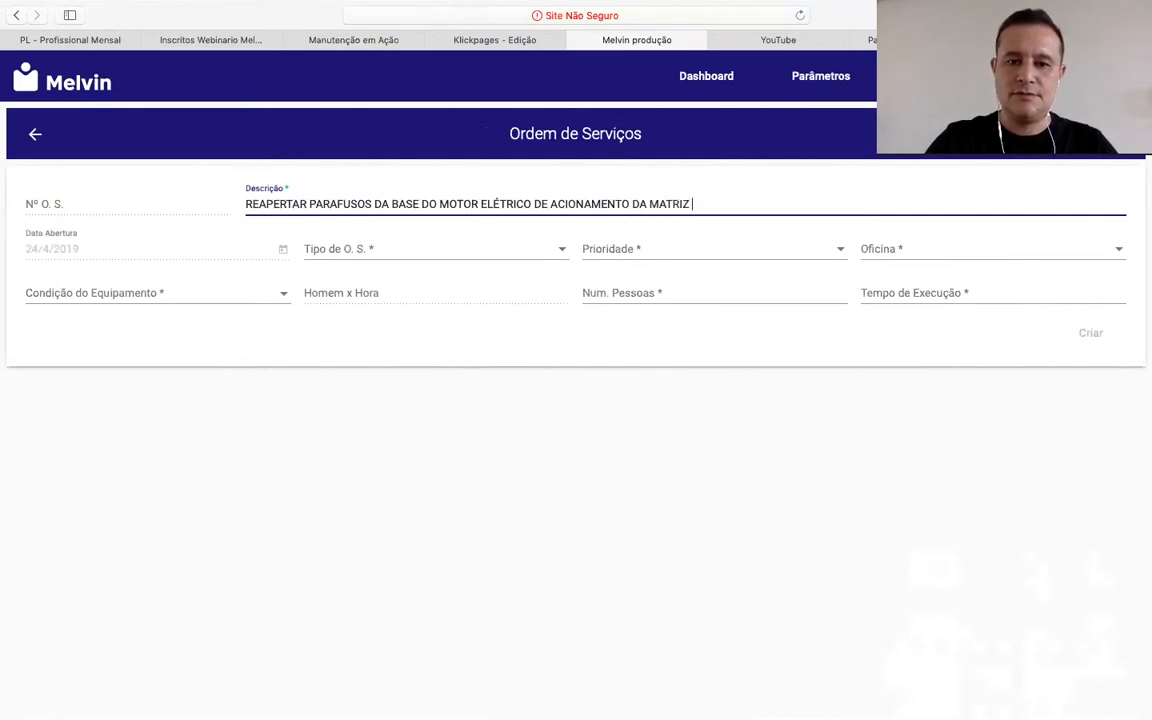
pyautogui.write('MÓVEL')
# Set the service order's type to PREVENTIVA BASEADA NA CONDIÇÃO, its priority to ALTA and its workshop to MECÂNICA.
pyautogui.click(473, 251)
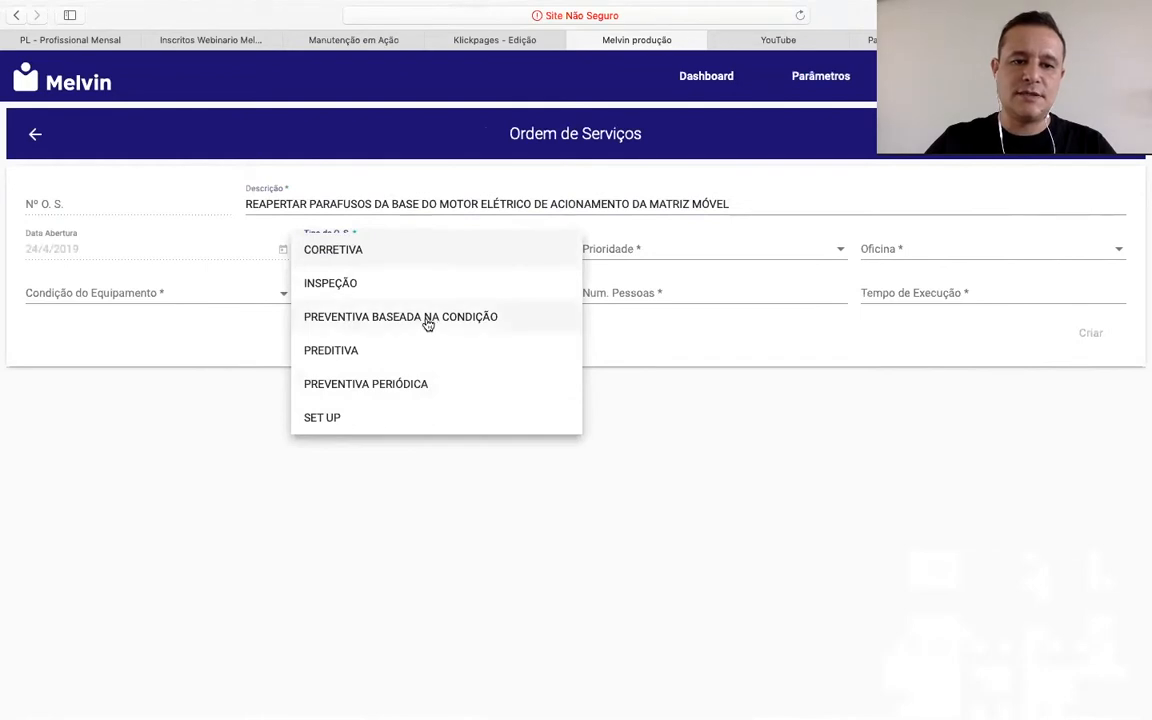
pyautogui.click(483, 318)
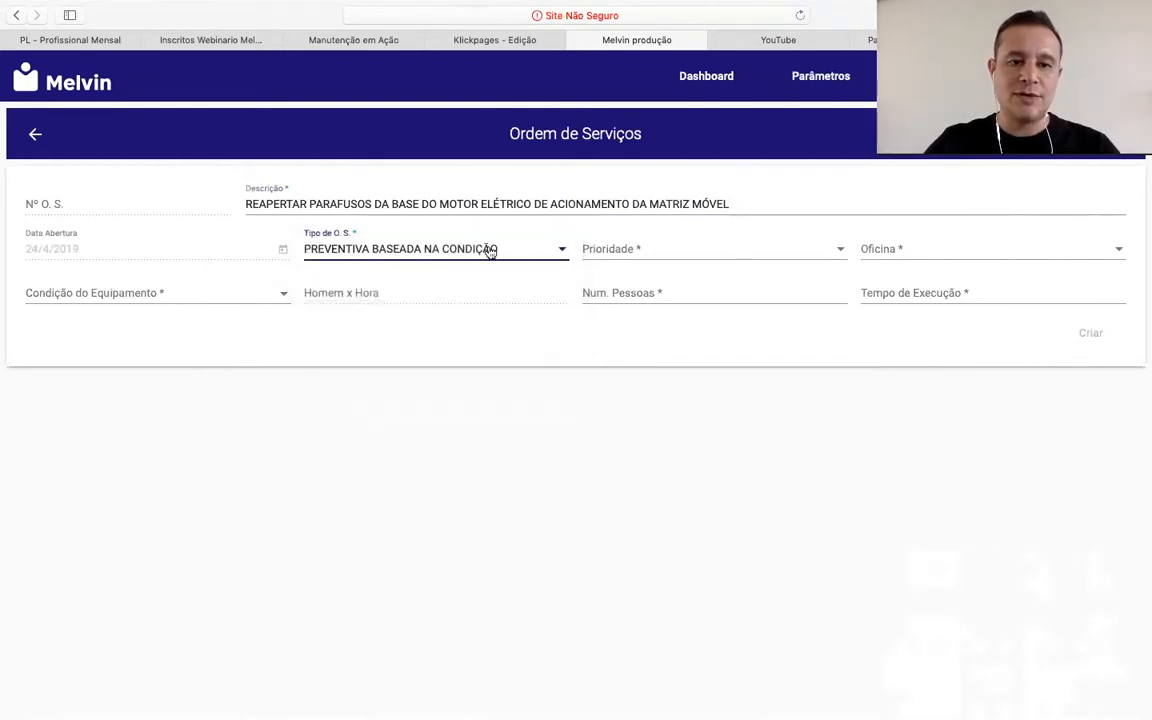
pyautogui.click(686, 255)
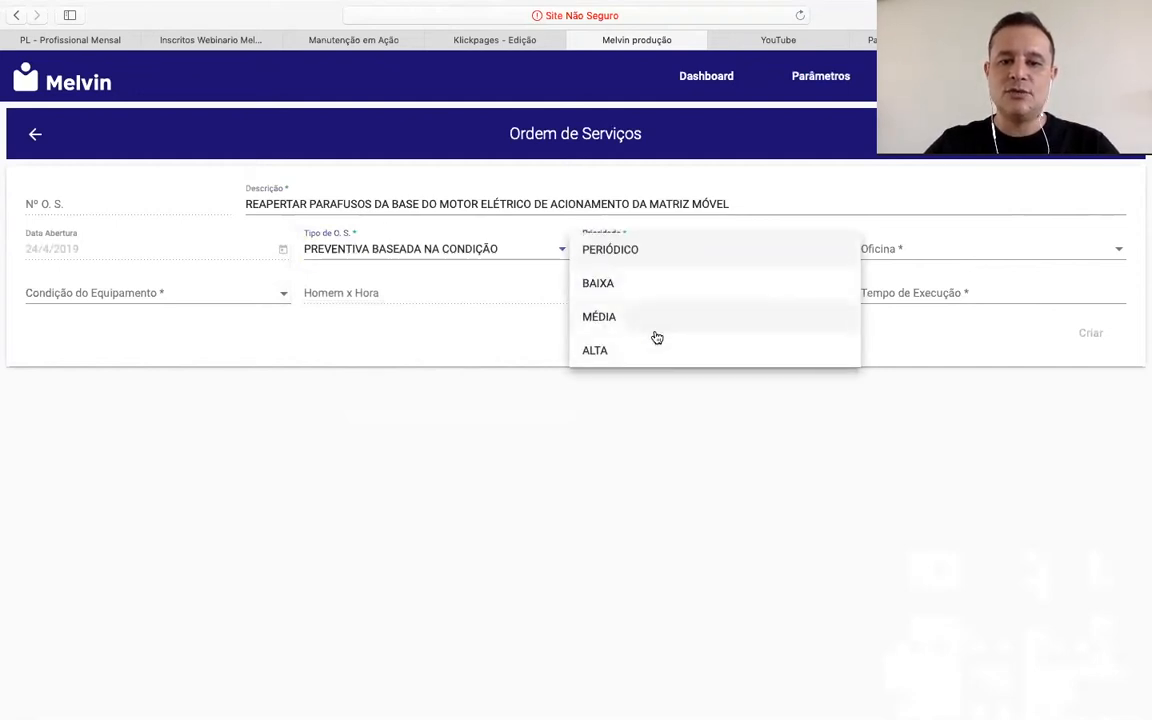
pyautogui.click(639, 352)
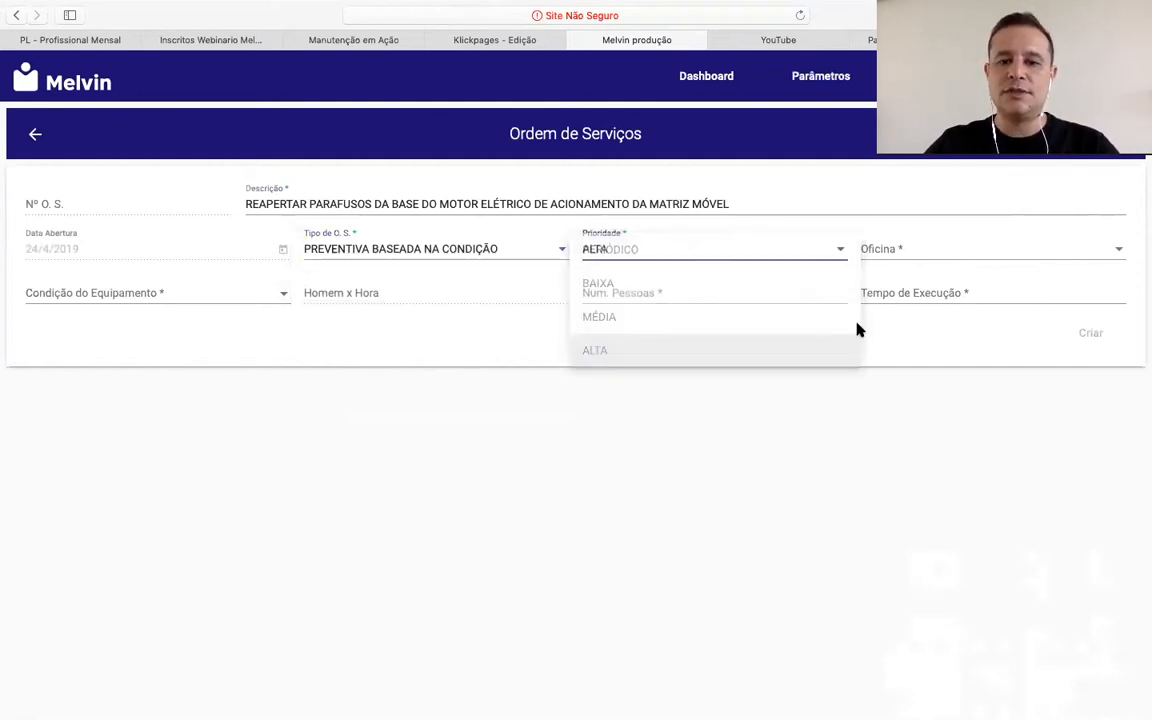
pyautogui.click(926, 252)
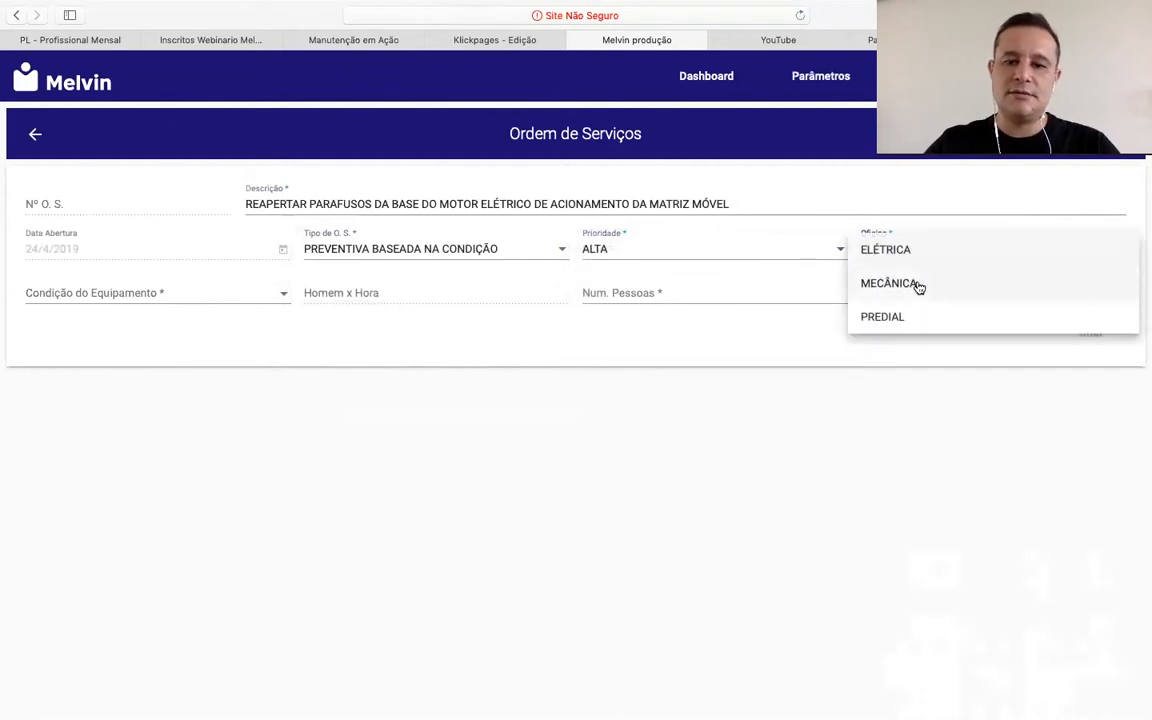
pyautogui.click(917, 285)
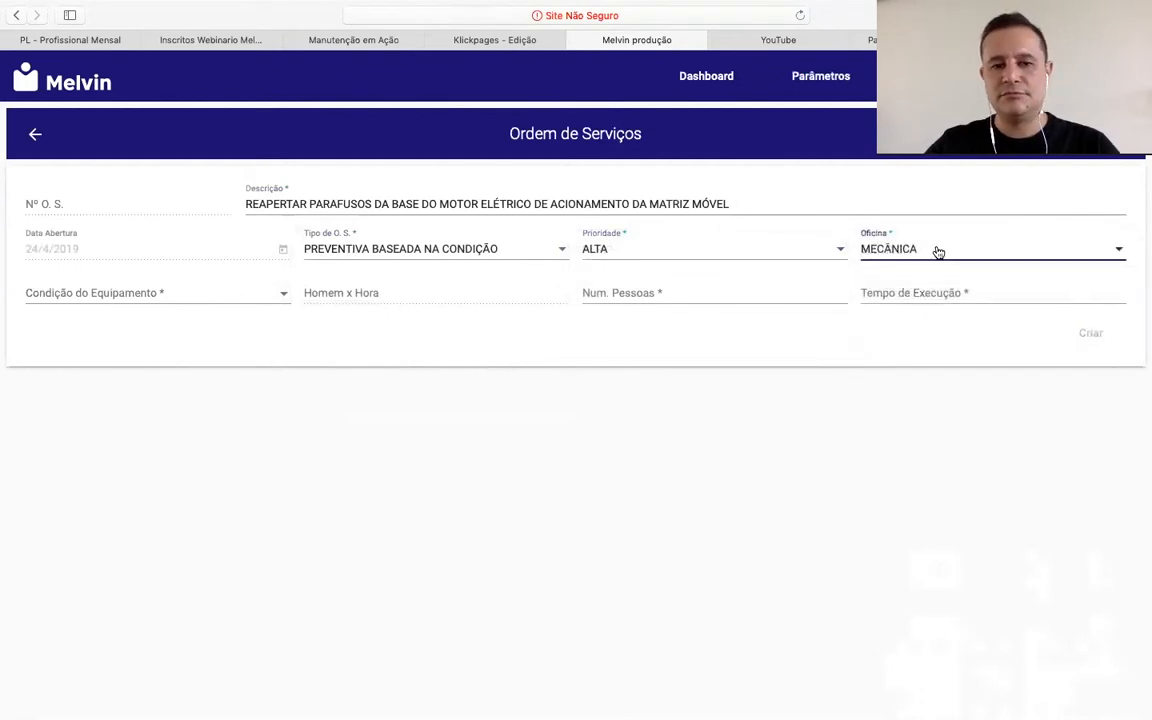
# Set the equipment condition to PARADO, the number of people to 2 and the execution time to 1, and create the order.
pyautogui.click(272, 289)
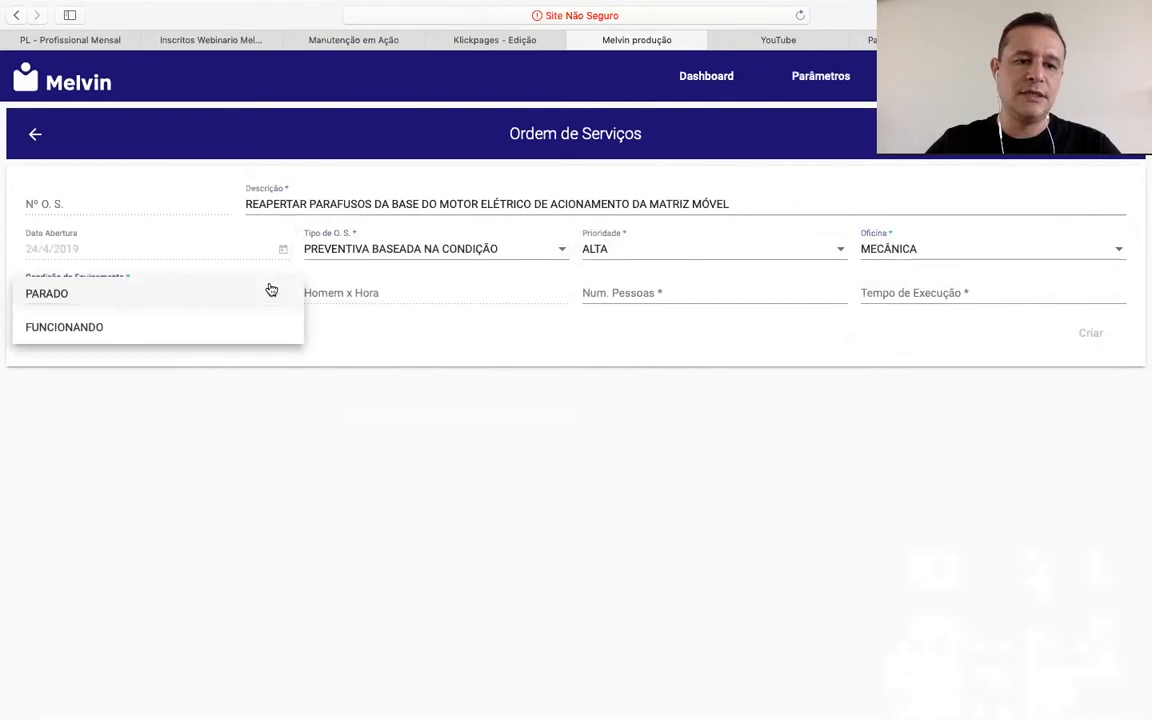
pyautogui.click(82, 296)
pyautogui.click(676, 295)
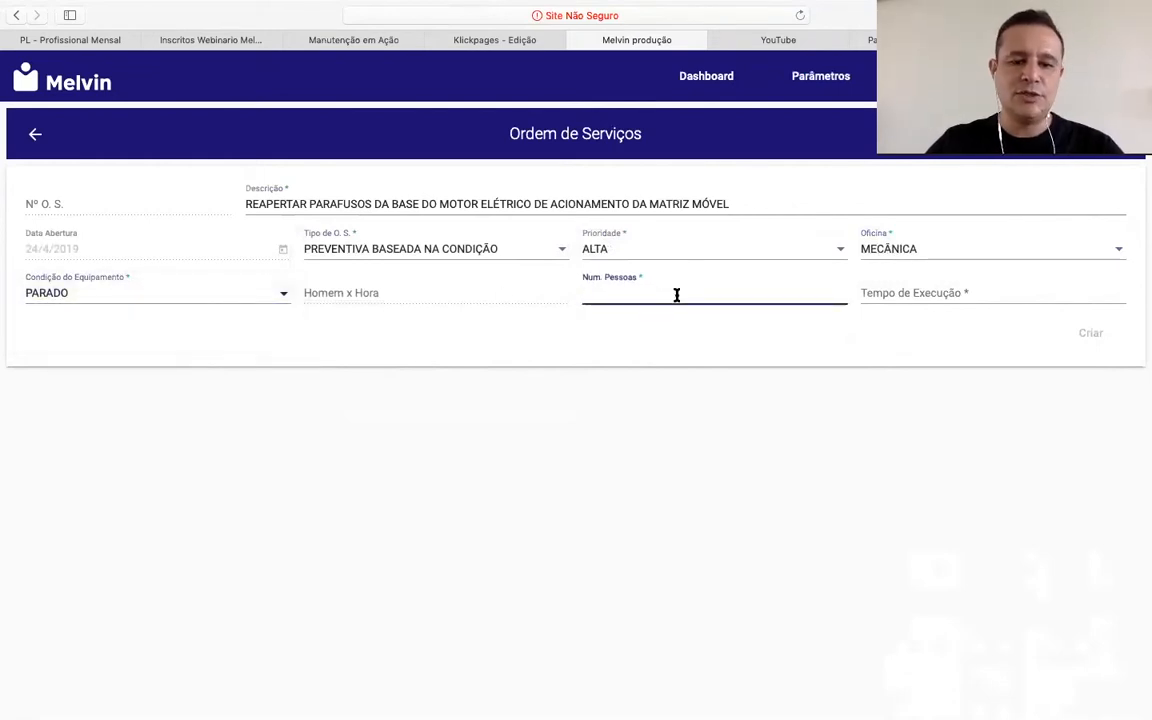
pyautogui.write('2')
pyautogui.click(959, 290)
pyautogui.write('1')
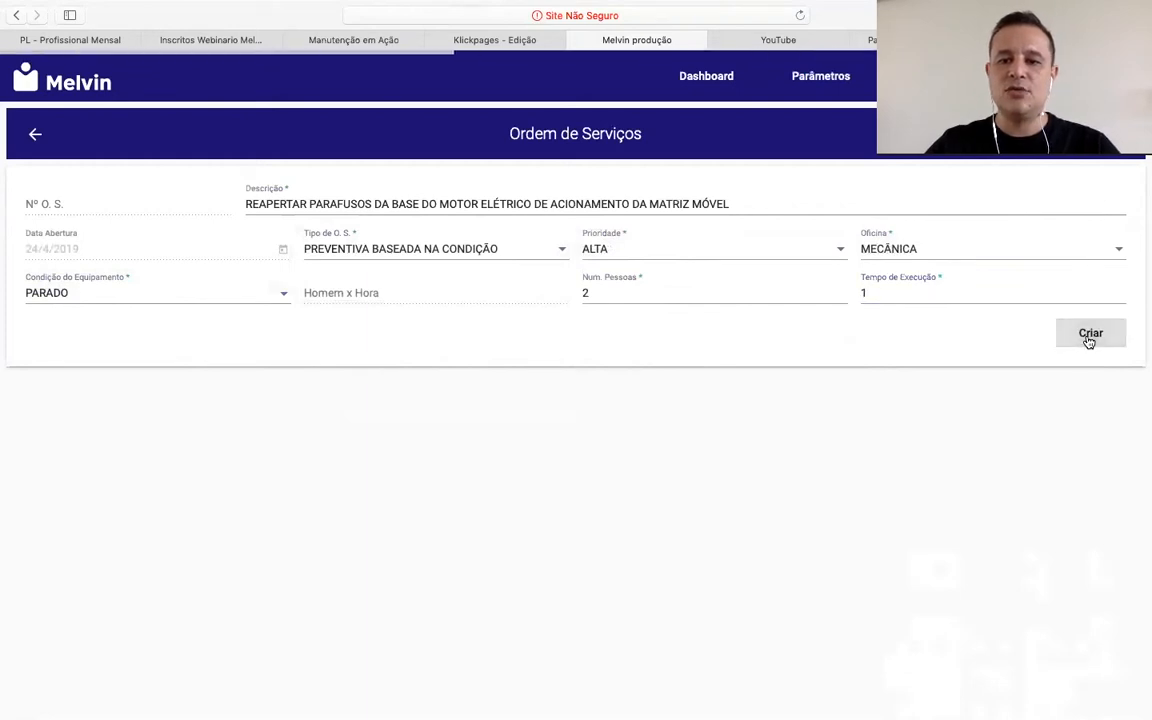
pyautogui.click(1085, 341)
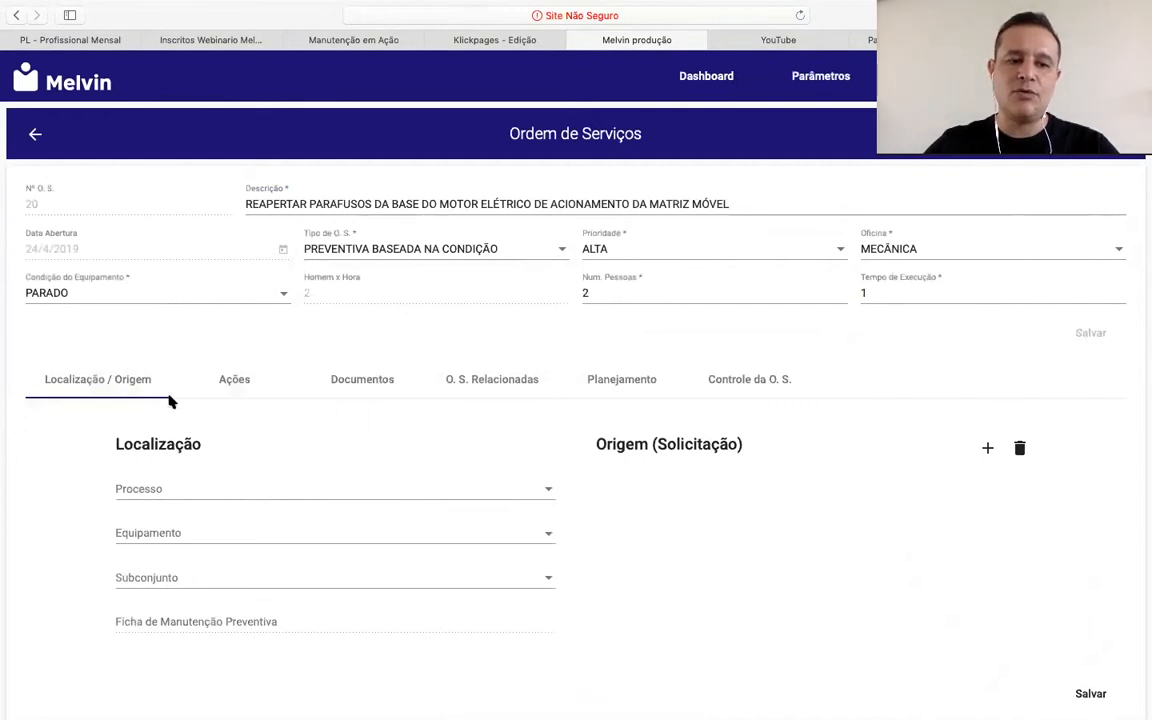
# Set the order's location to process F01-FBC and equipment F01-FBC-MC01, and save it.
pyautogui.click(255, 488)
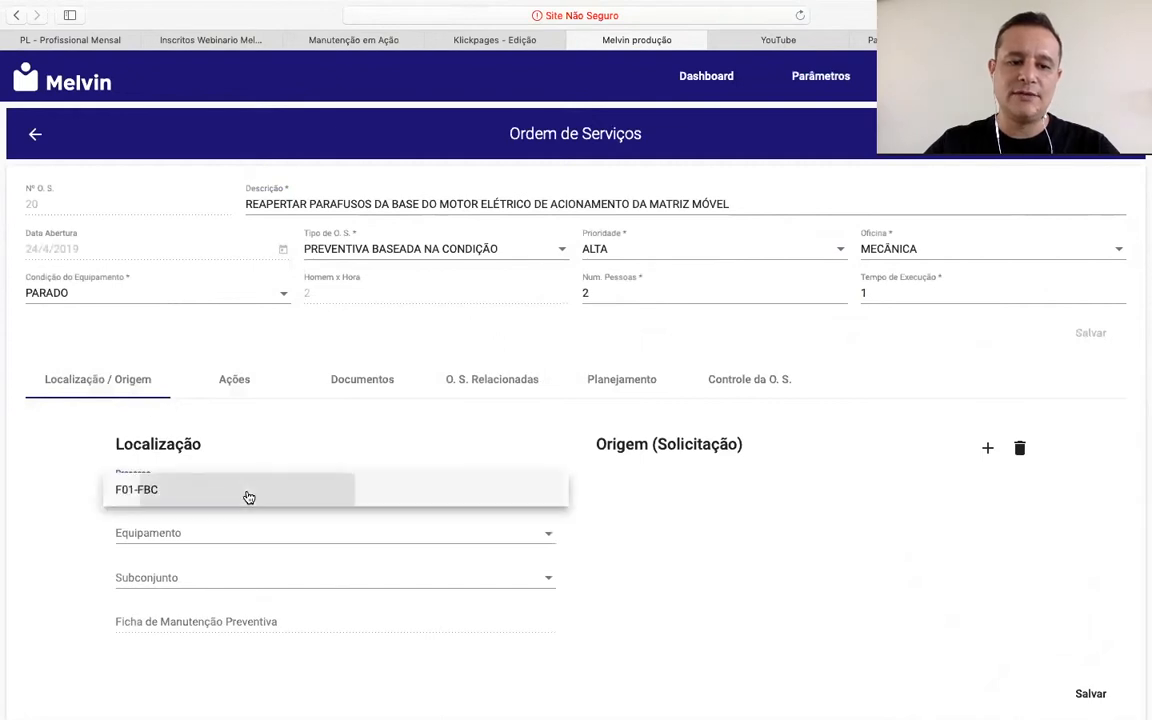
pyautogui.click(248, 496)
pyautogui.click(229, 540)
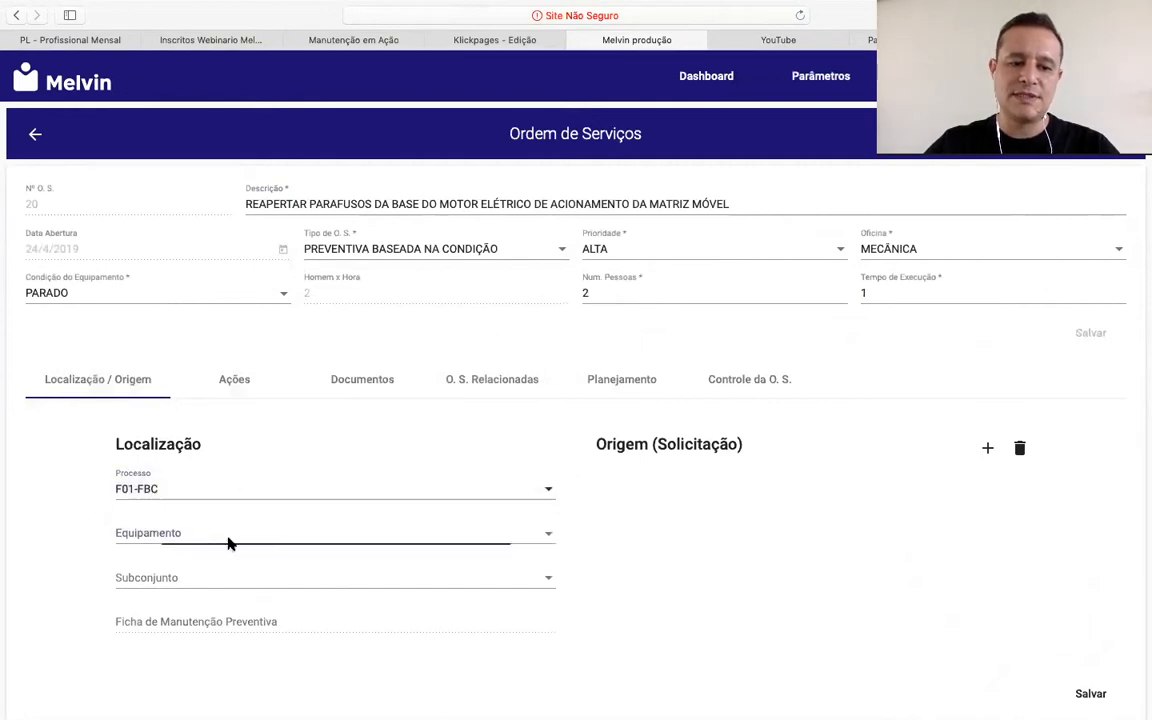
pyautogui.click(228, 537)
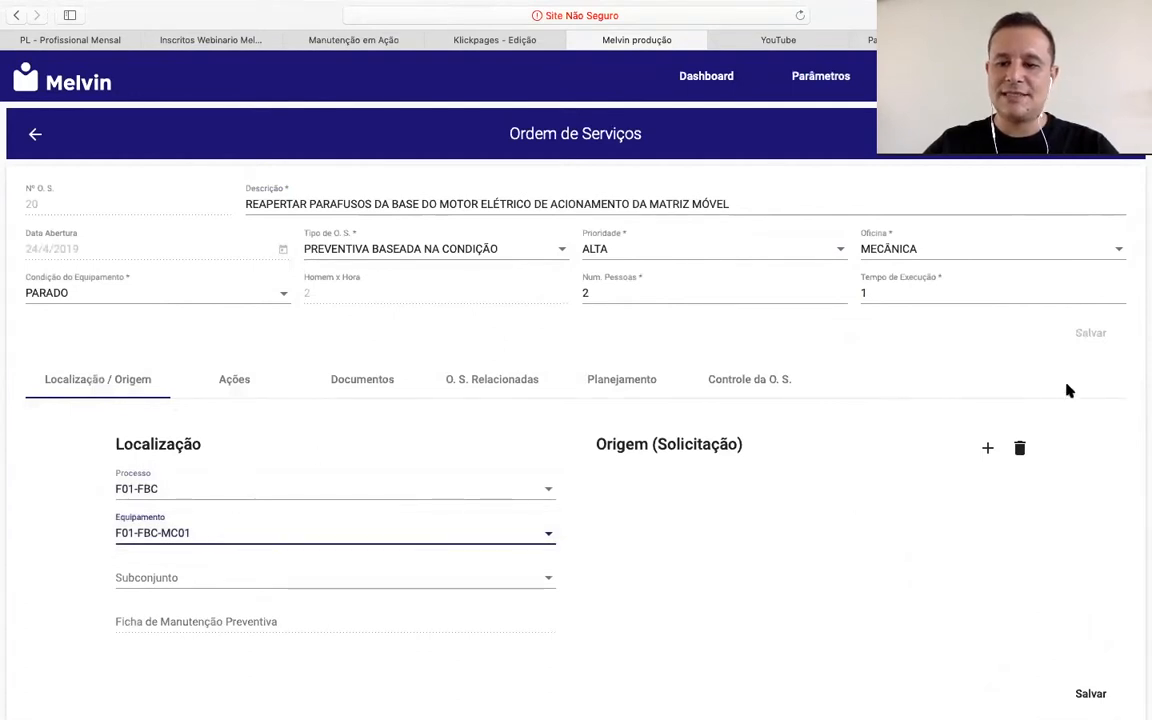
pyautogui.click(1095, 694)
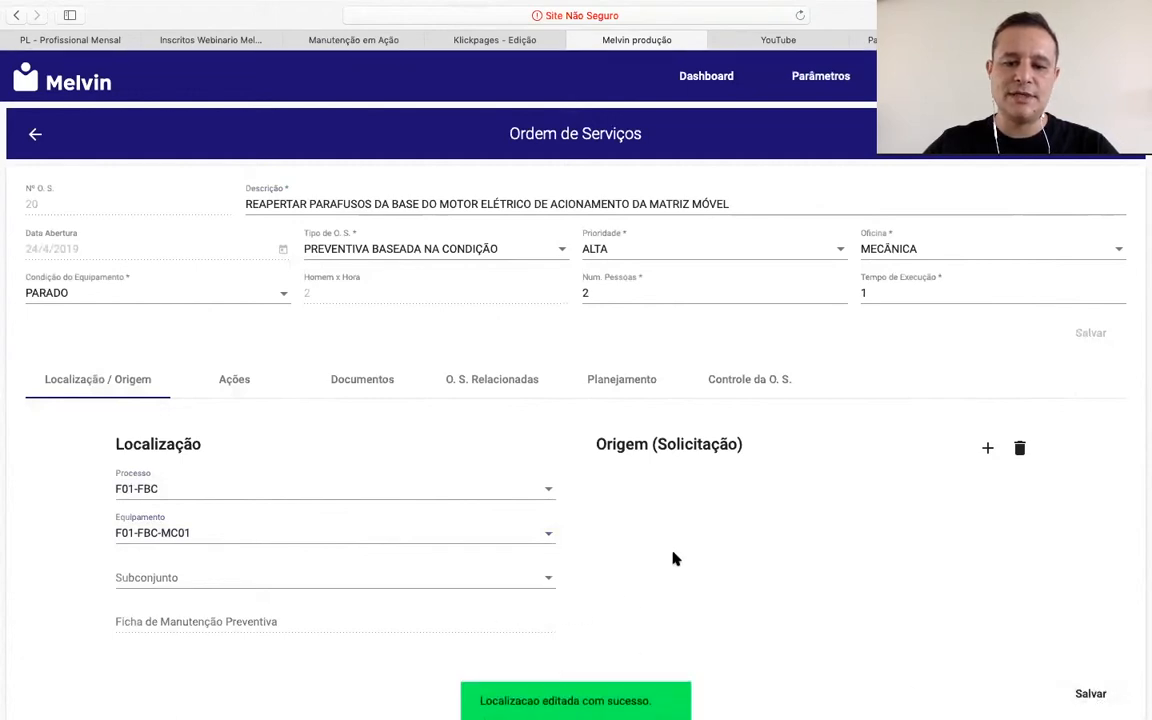
# Copy the order's description text into the Ações field of its actions section.
pyautogui.click(237, 379)
pyautogui.moveTo(743, 198); pyautogui.dragTo(206, 272)
pyautogui.press('super+c')
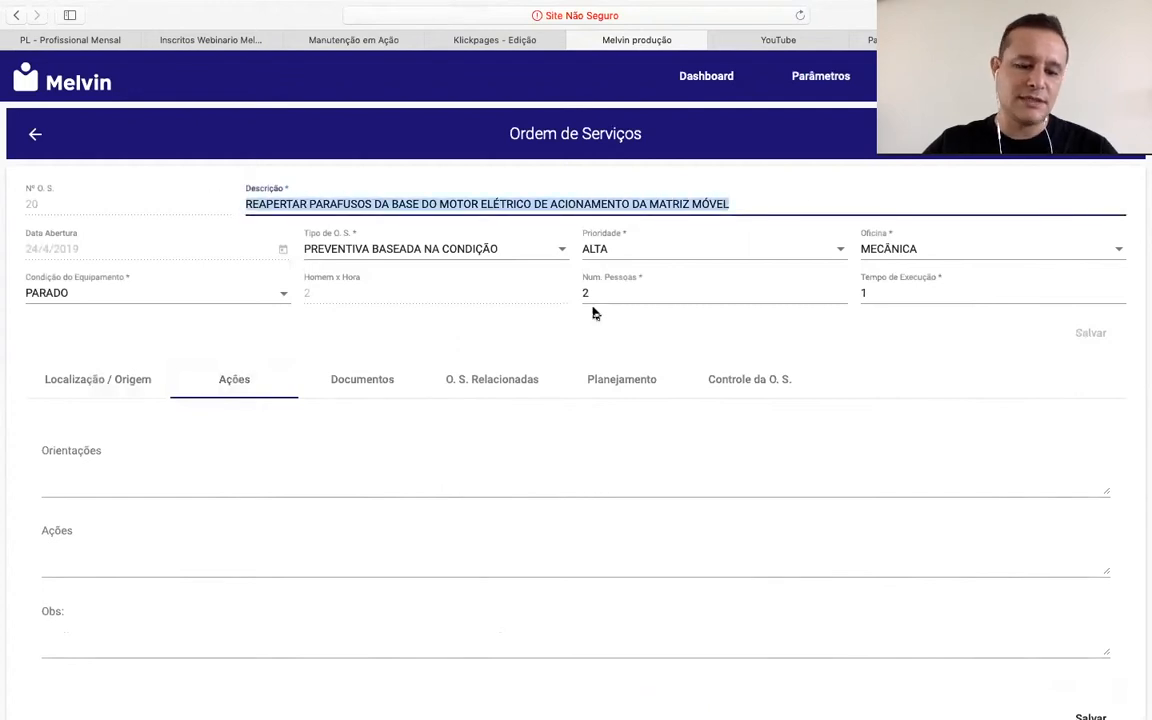
pyautogui.click(67, 558)
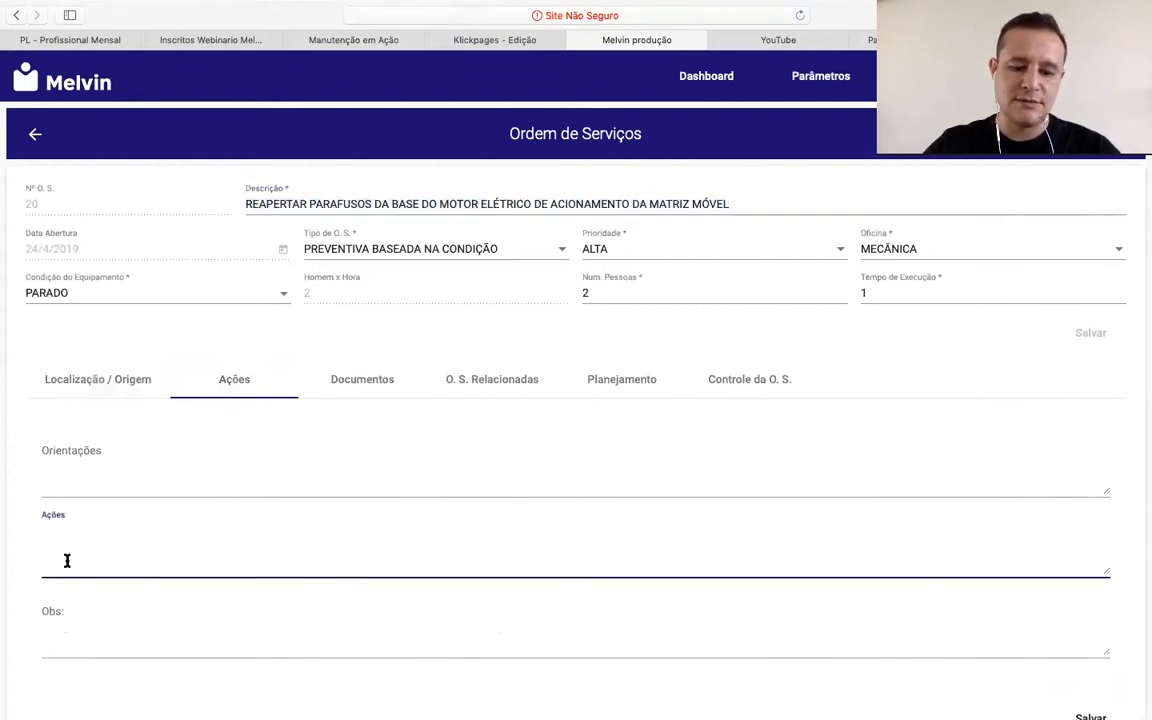
pyautogui.press('super+v')
# Enter "UTILIZAR CORRETAMENTE TODOS OS EPI'S" as the order's Orientações and save the actions section.
pyautogui.click(96, 464)
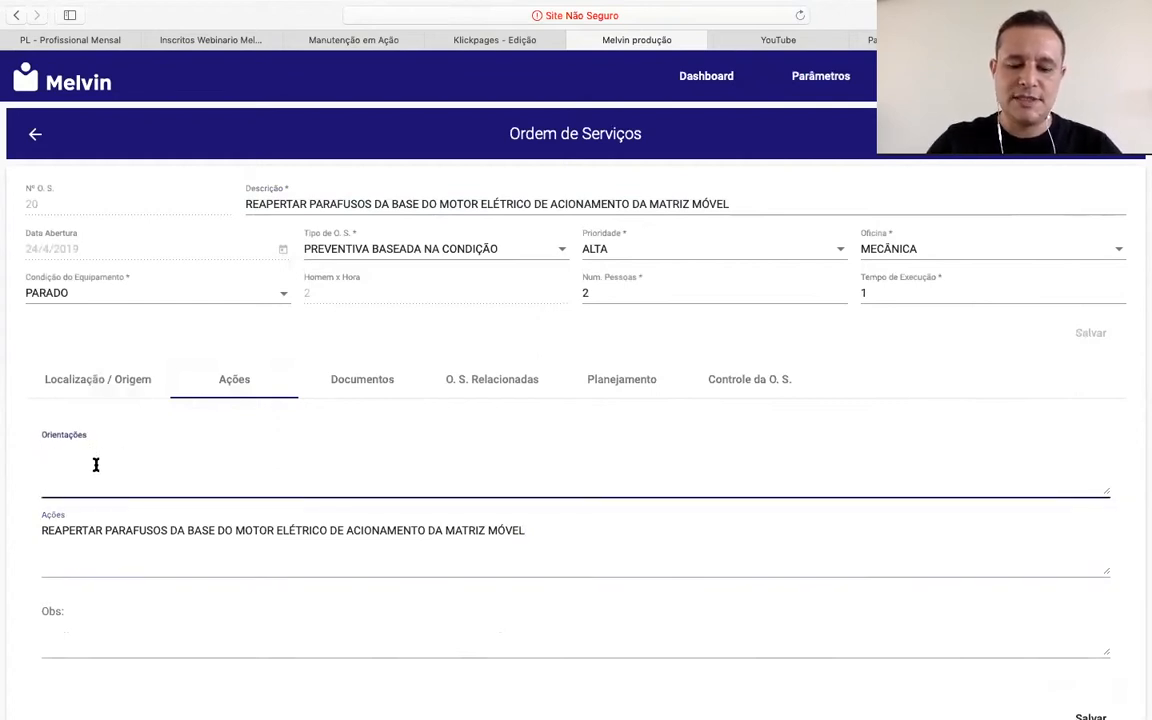
pyautogui.write('UTILIZAR CORRETAMENT')
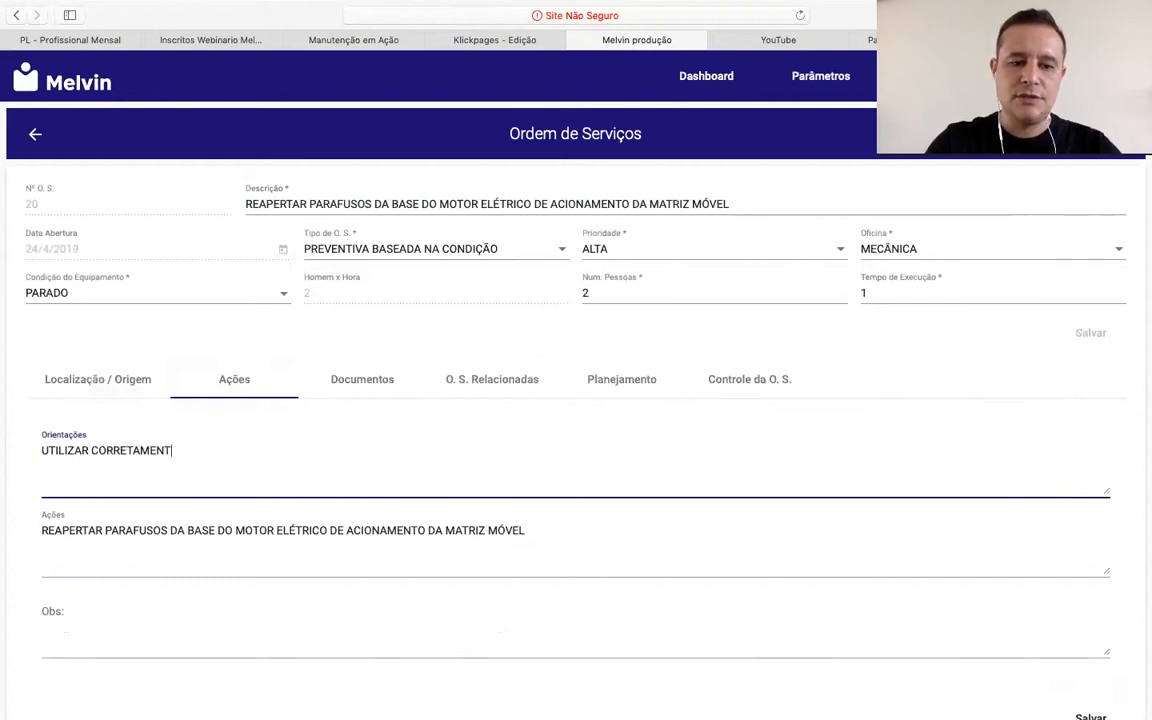
pyautogui.write("E TODOS OS EPI'S")
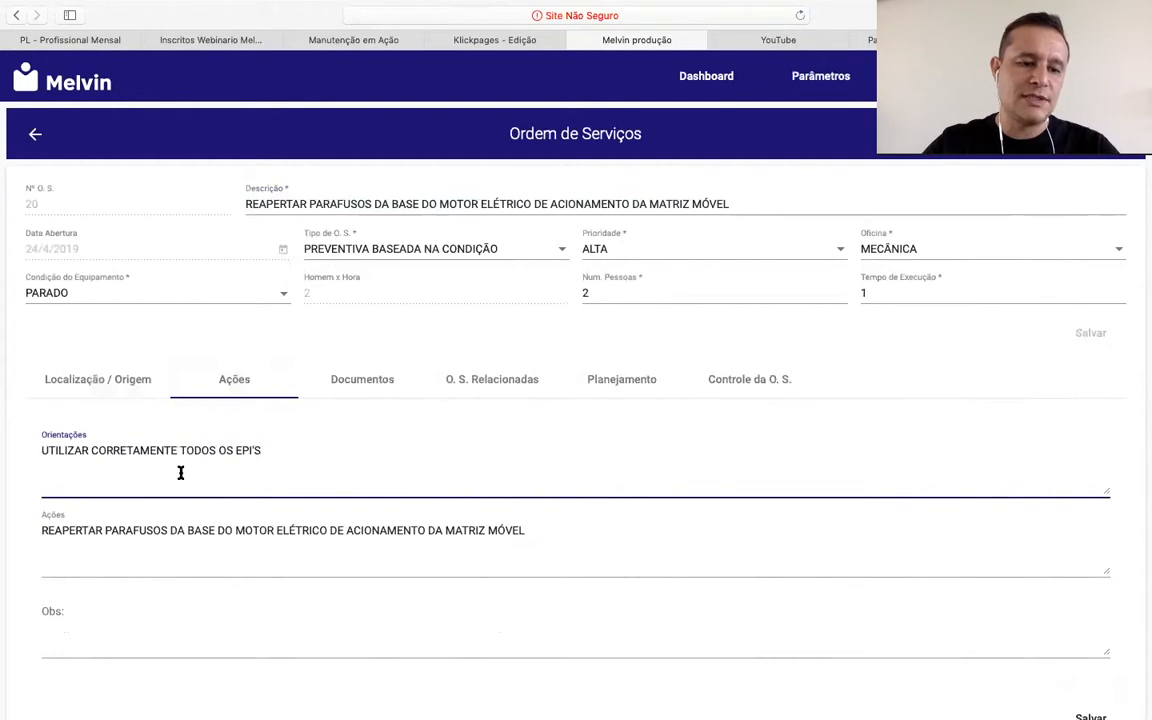
pyautogui.click(68, 617)
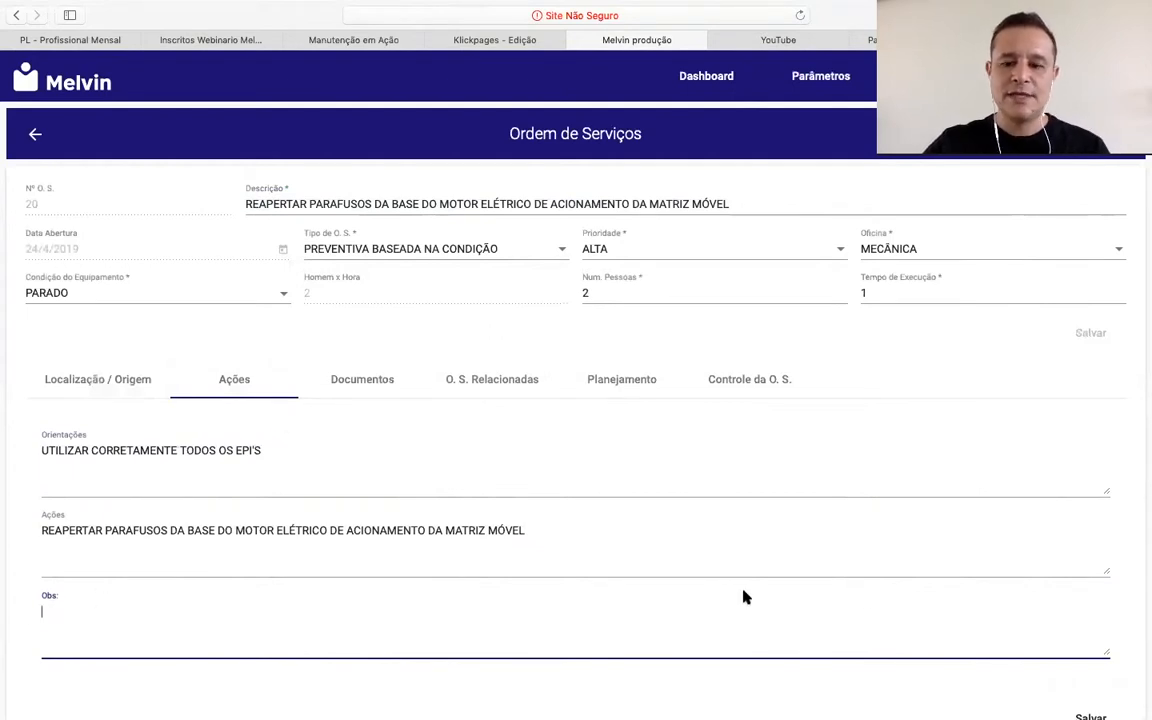
pyautogui.click(1091, 716)
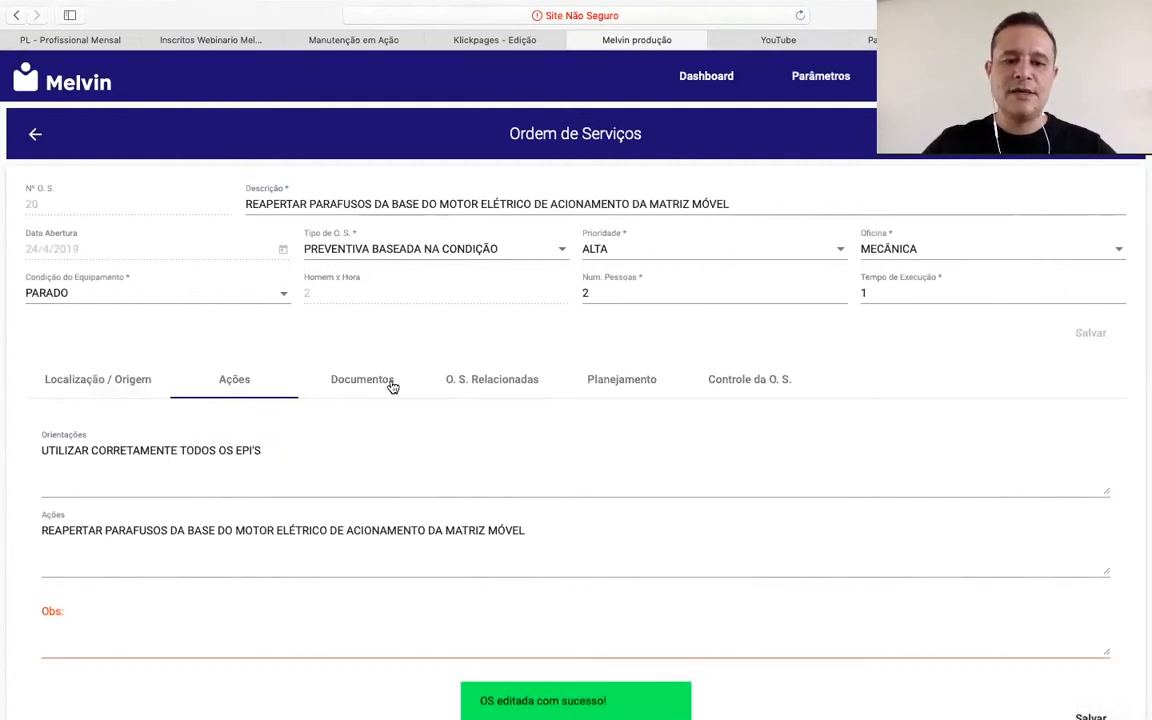
# Add order 7, INSPEÇÃO ELÉTRICA MENSAL EM FUNCIONAMENTO, as a related service order and save the selection.
pyautogui.click(360, 382)
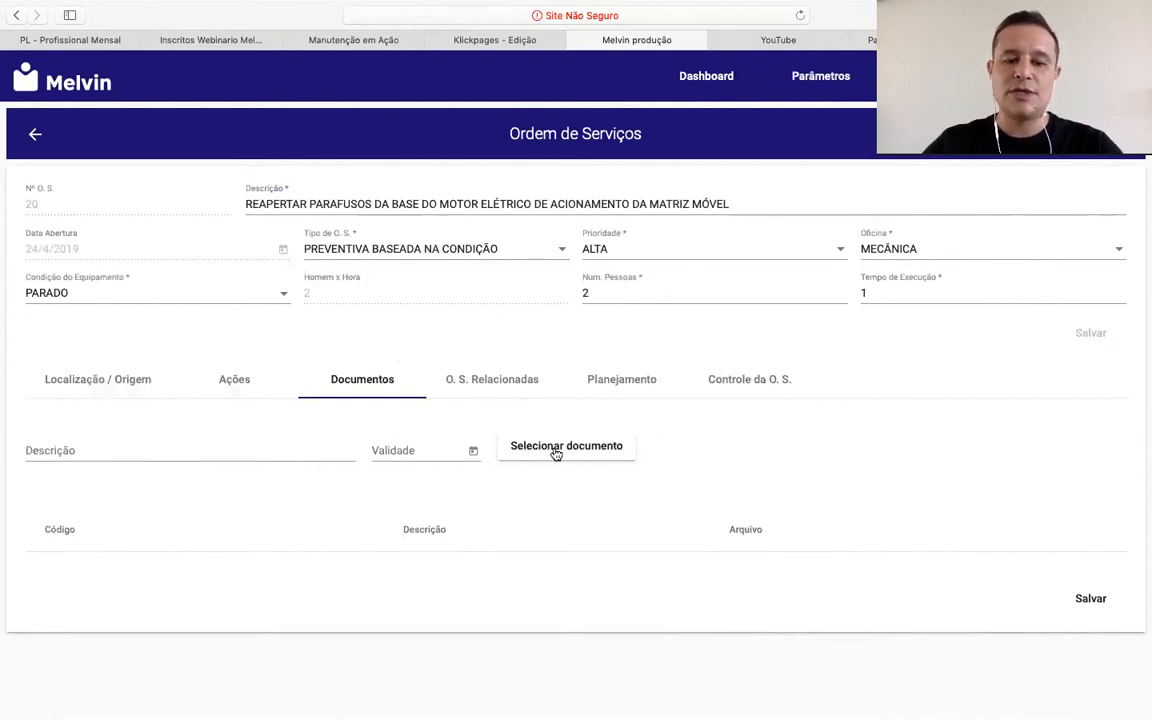
pyautogui.click(491, 380)
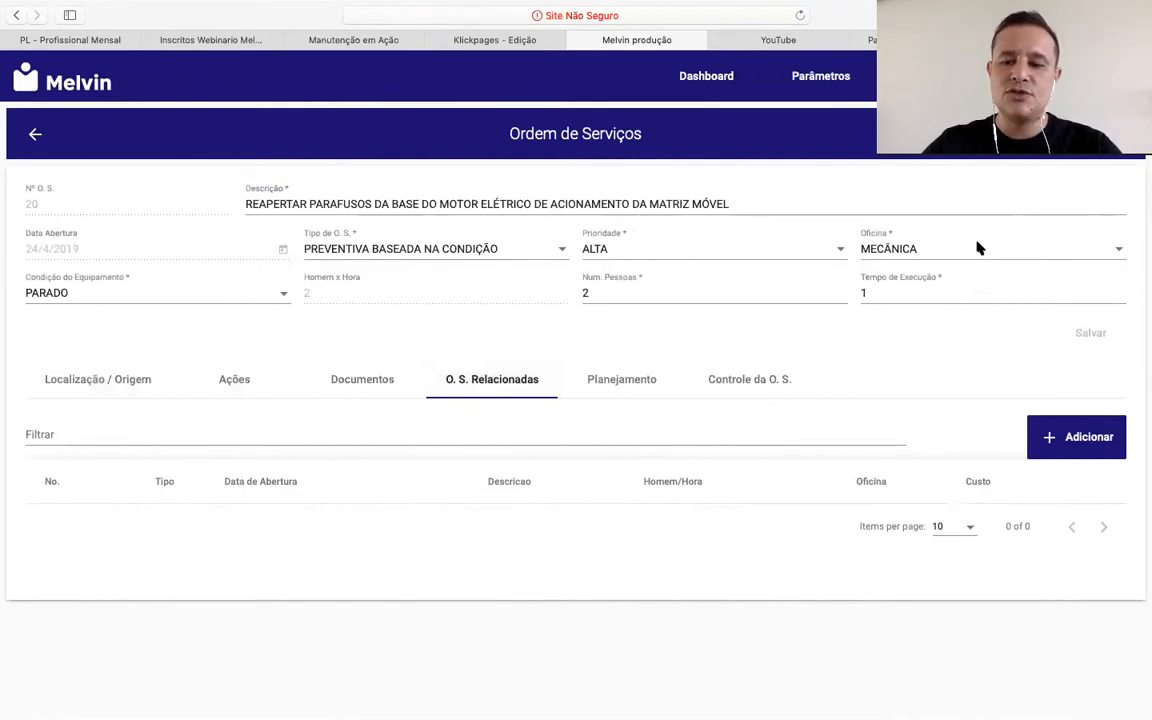
pyautogui.click(1080, 440)
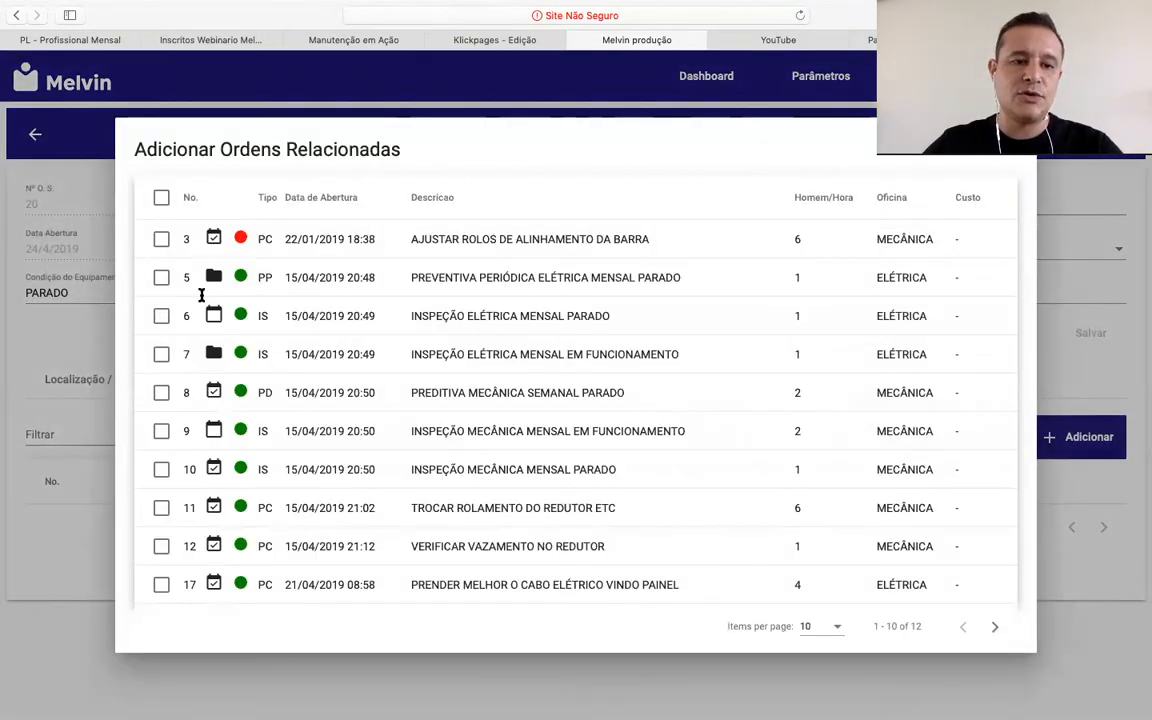
pyautogui.scroll(-2, 242, 425)
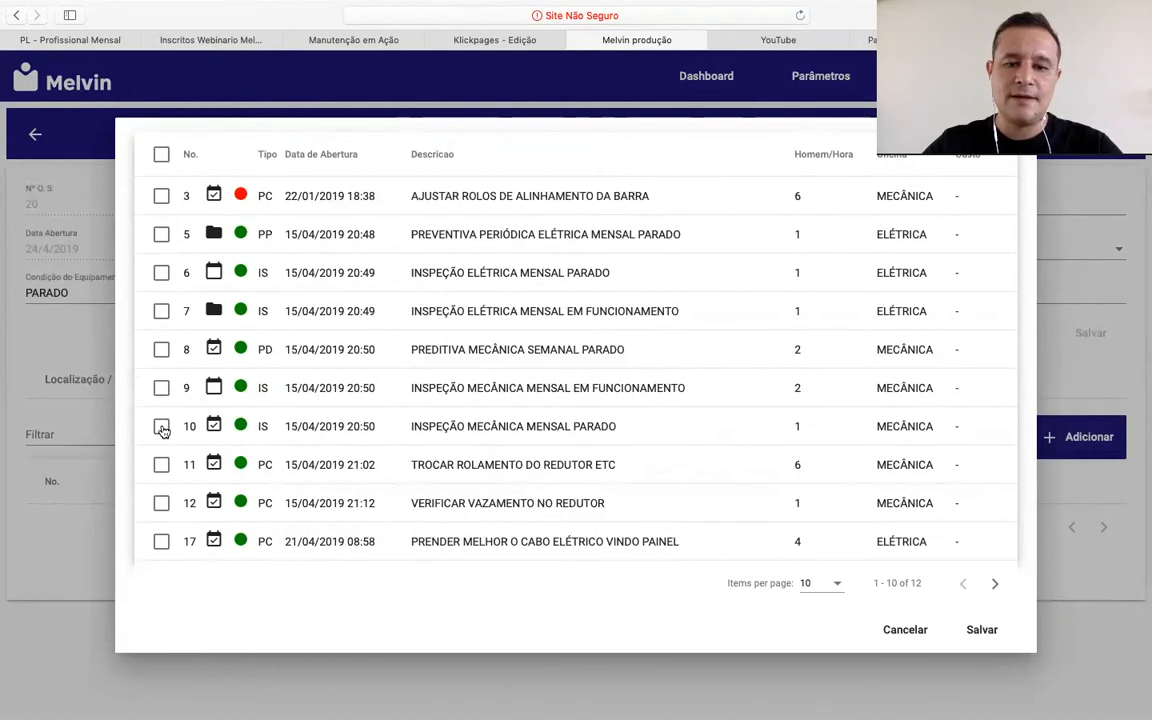
pyautogui.click(162, 312)
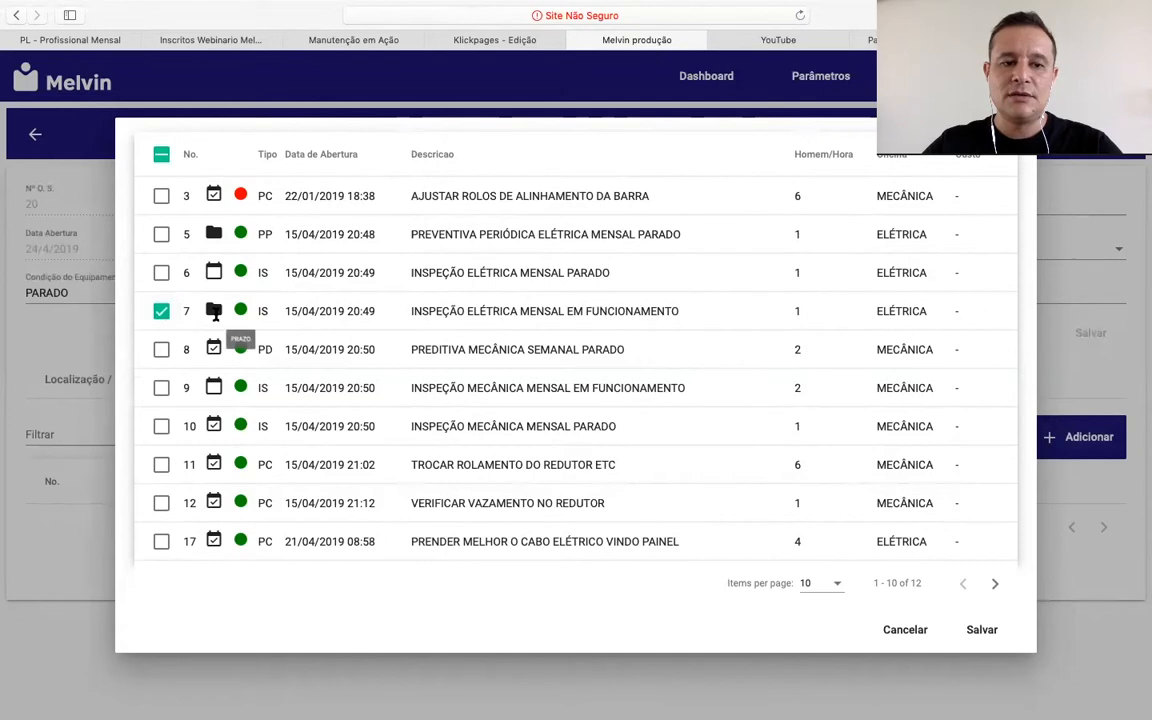
pyautogui.click(988, 630)
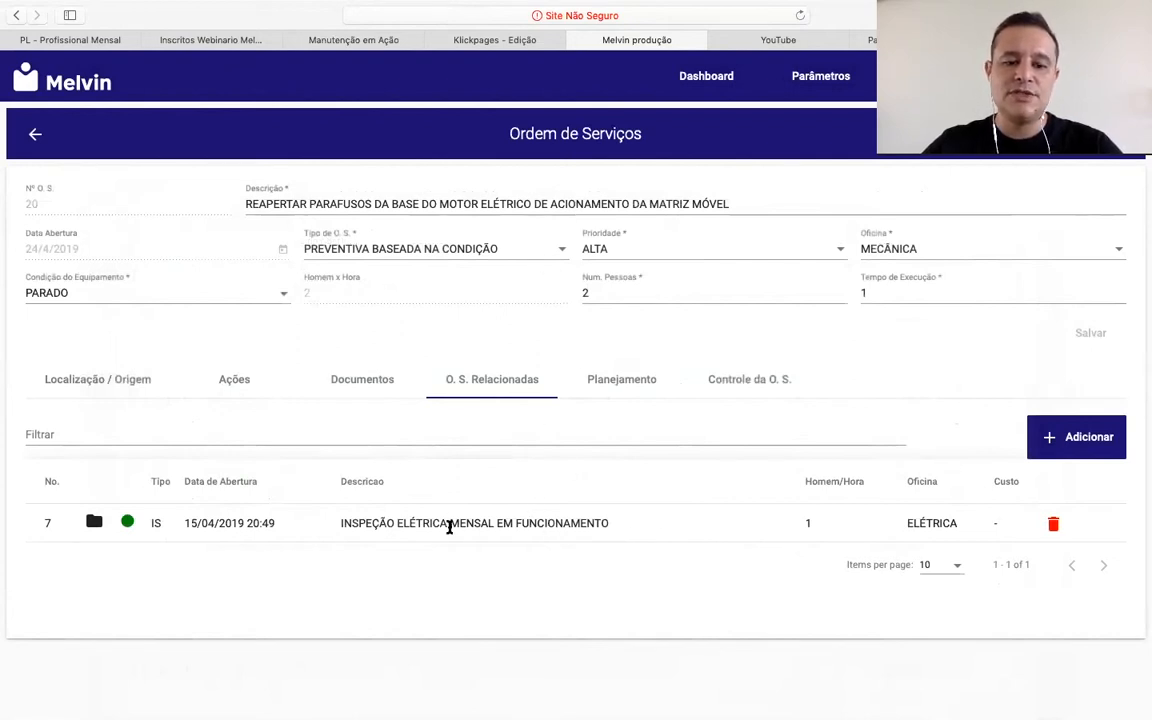
# Add PARAFUSO M12 to the order's planned resources as Materiais with quantity 4 and cost 100, and save it.
pyautogui.click(628, 382)
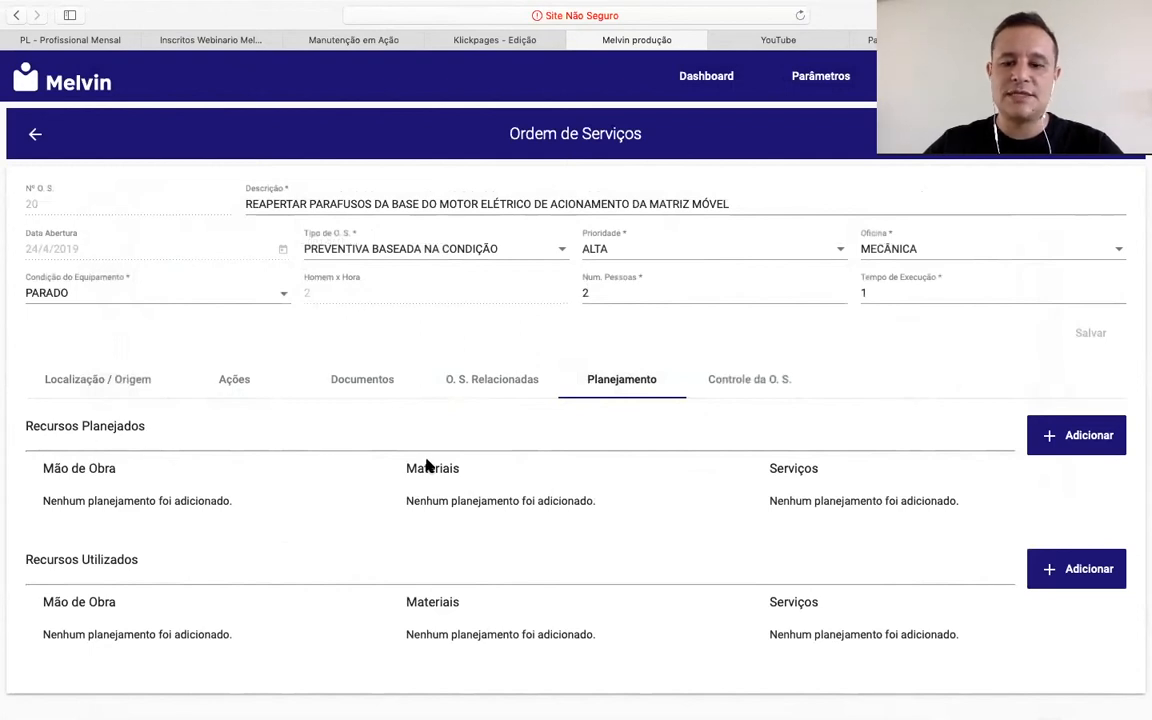
pyautogui.click(1036, 441)
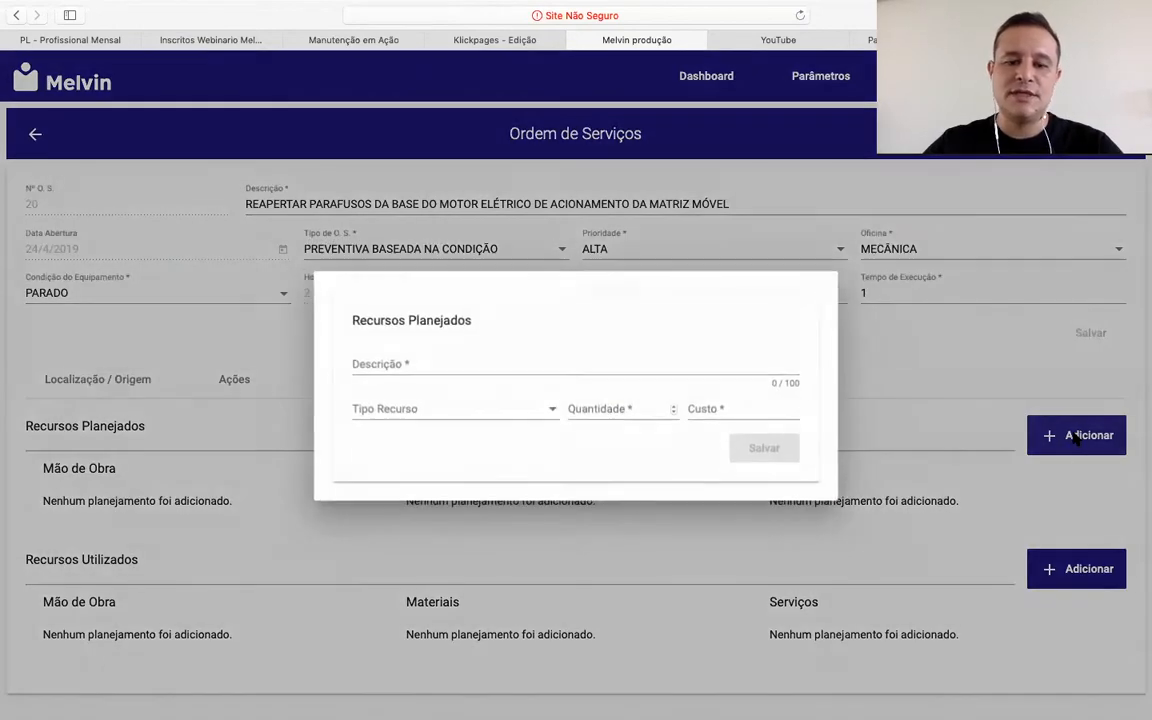
pyautogui.write('PARAFUSO M12')
pyautogui.click(452, 404)
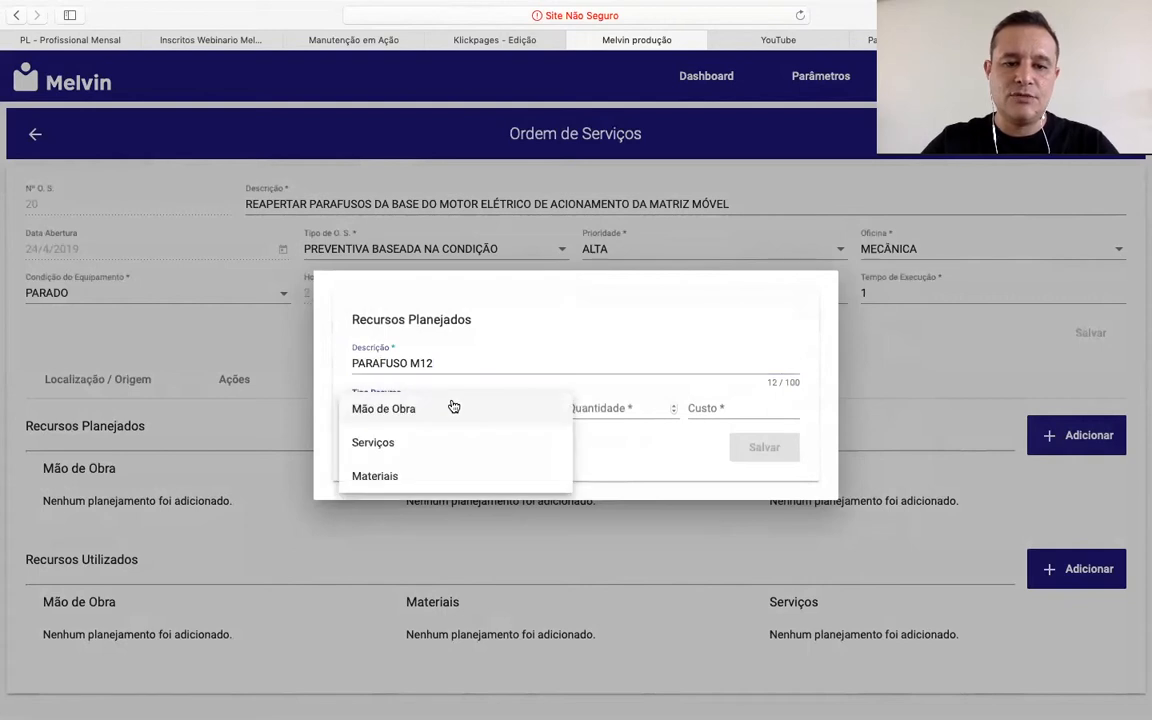
pyautogui.click(492, 460)
pyautogui.click(622, 404)
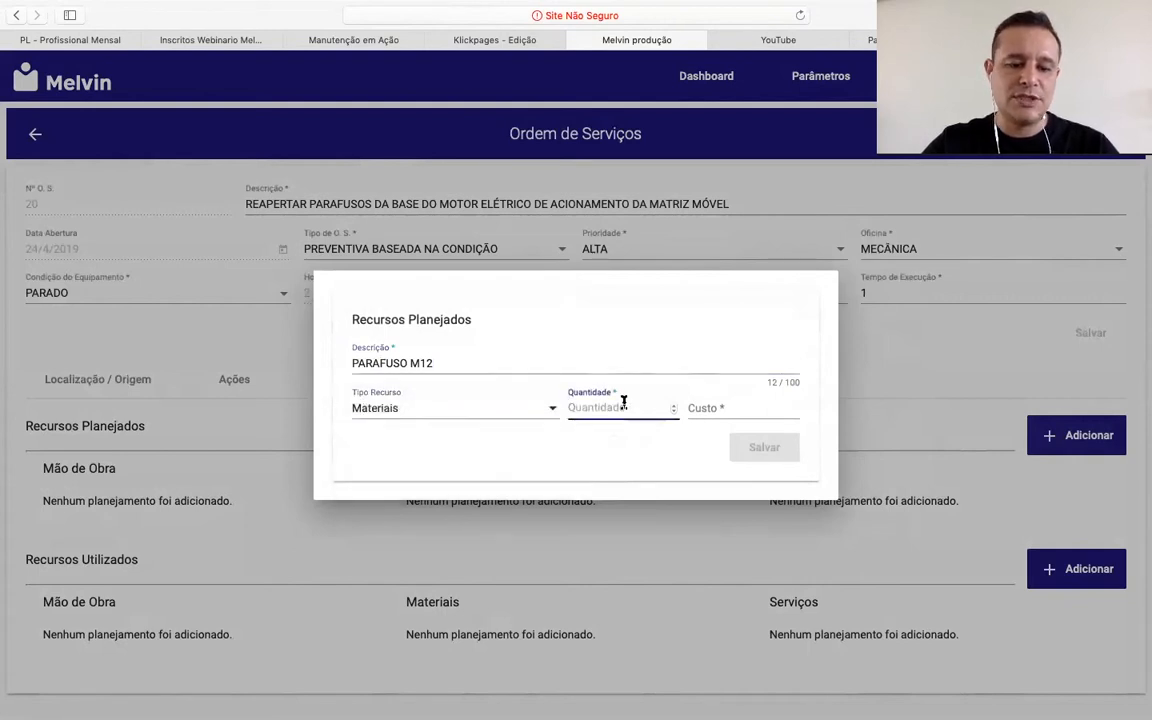
pyautogui.write('4')
pyautogui.click(718, 405)
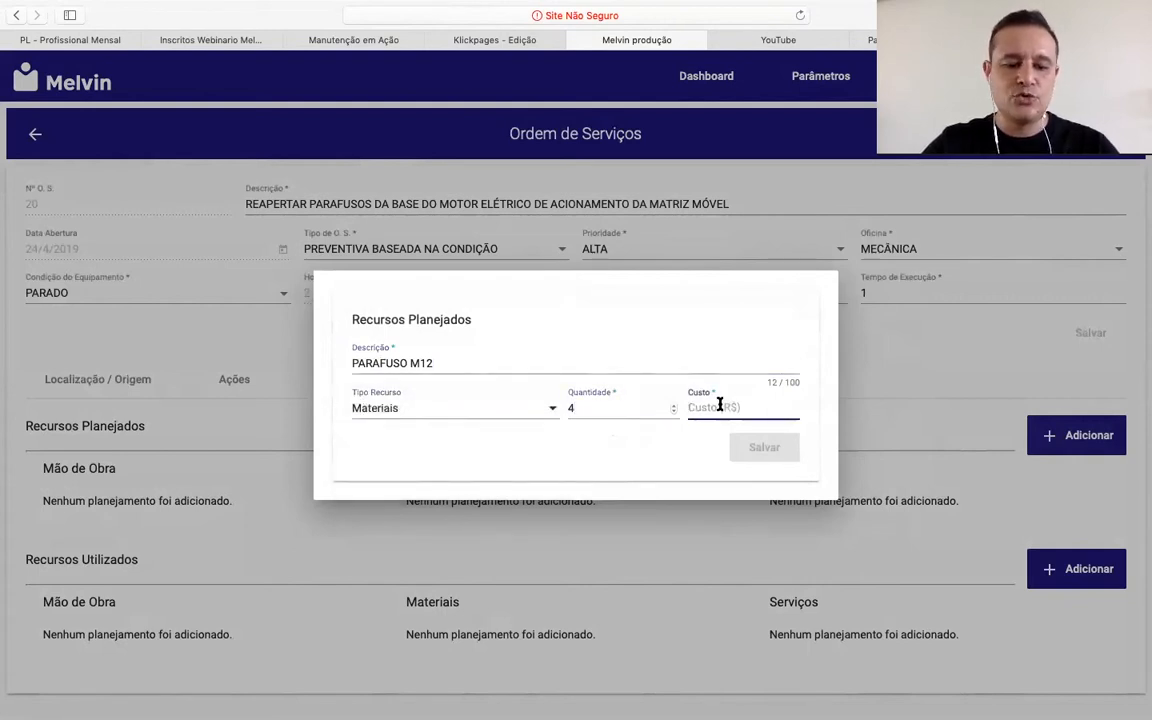
pyautogui.write('100')
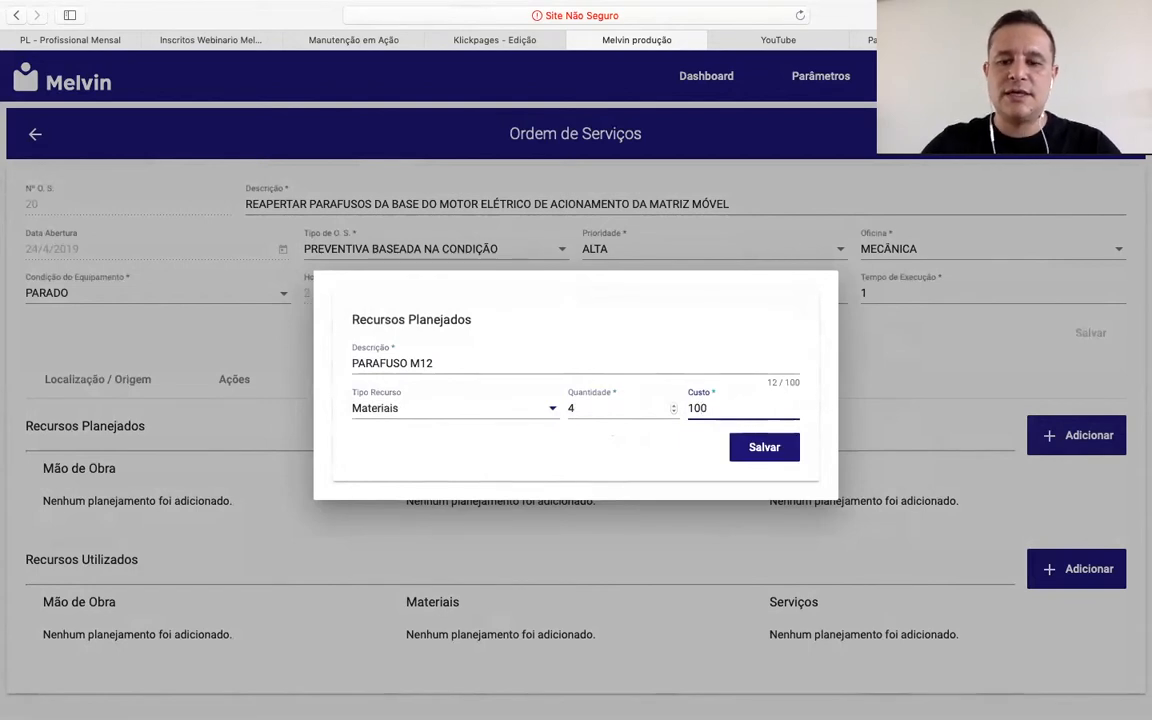
pyautogui.click(770, 452)
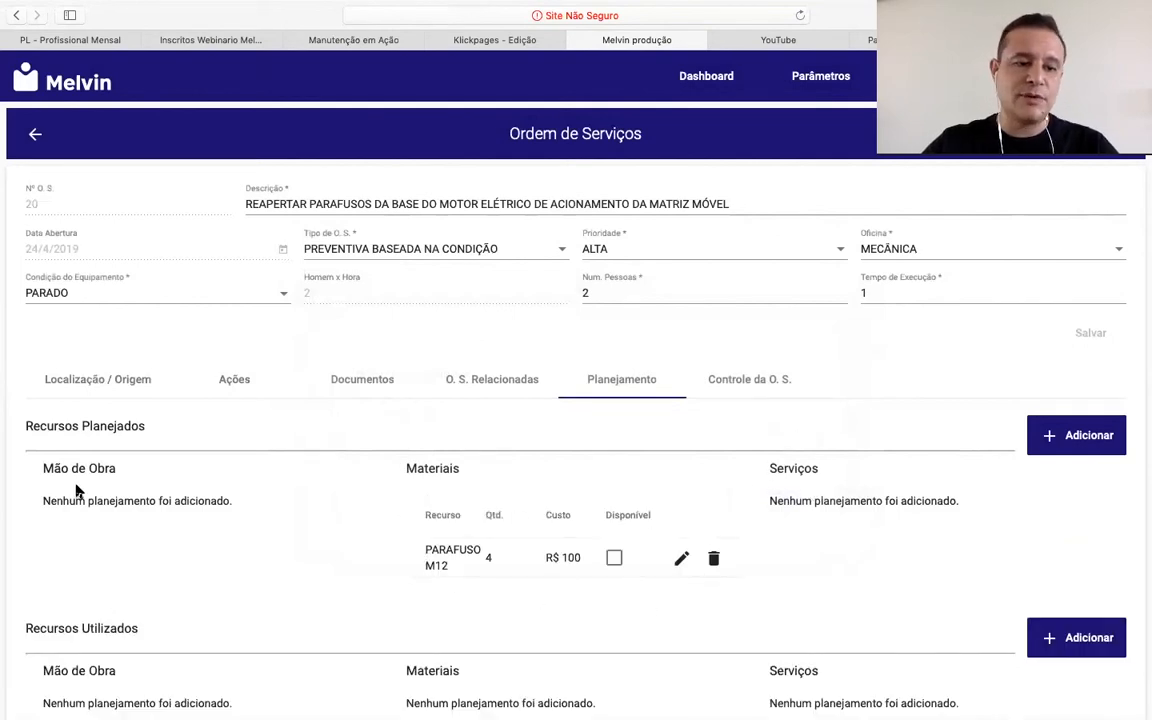
# Examine the order's control section, covering the Etapas dates and times from Solicitação to Encerramento.
pyautogui.scroll(-1, 306, 486)
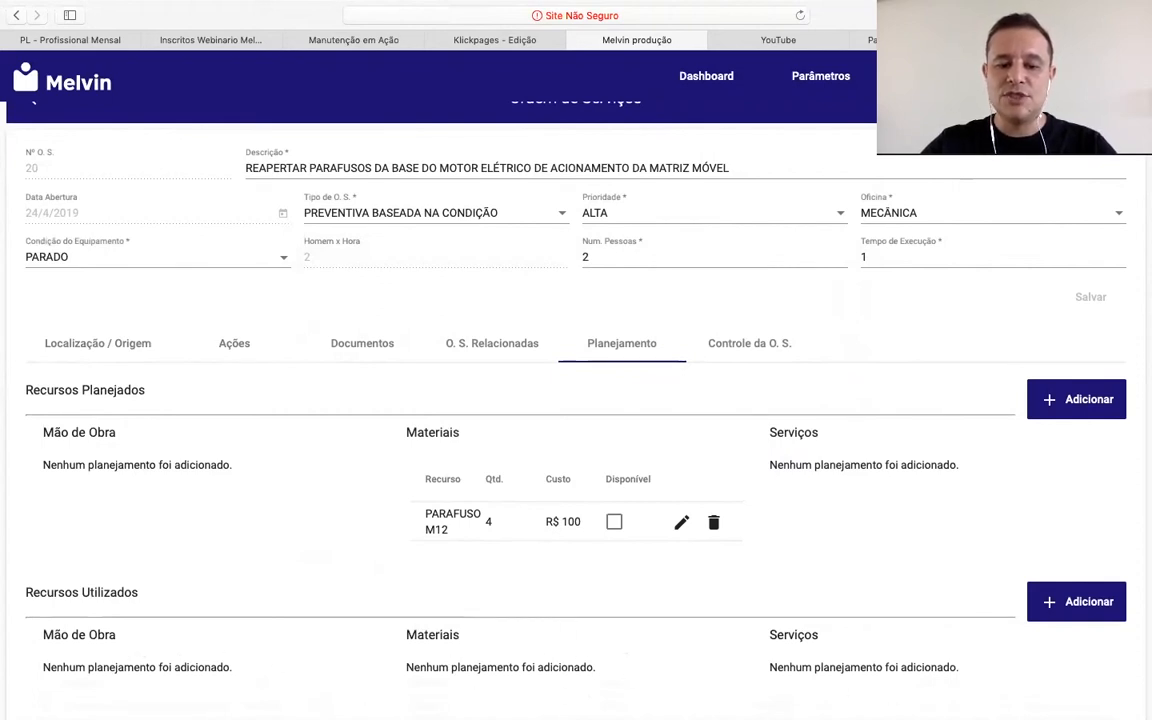
pyautogui.scroll(1, 739, 350)
pyautogui.click(739, 350)
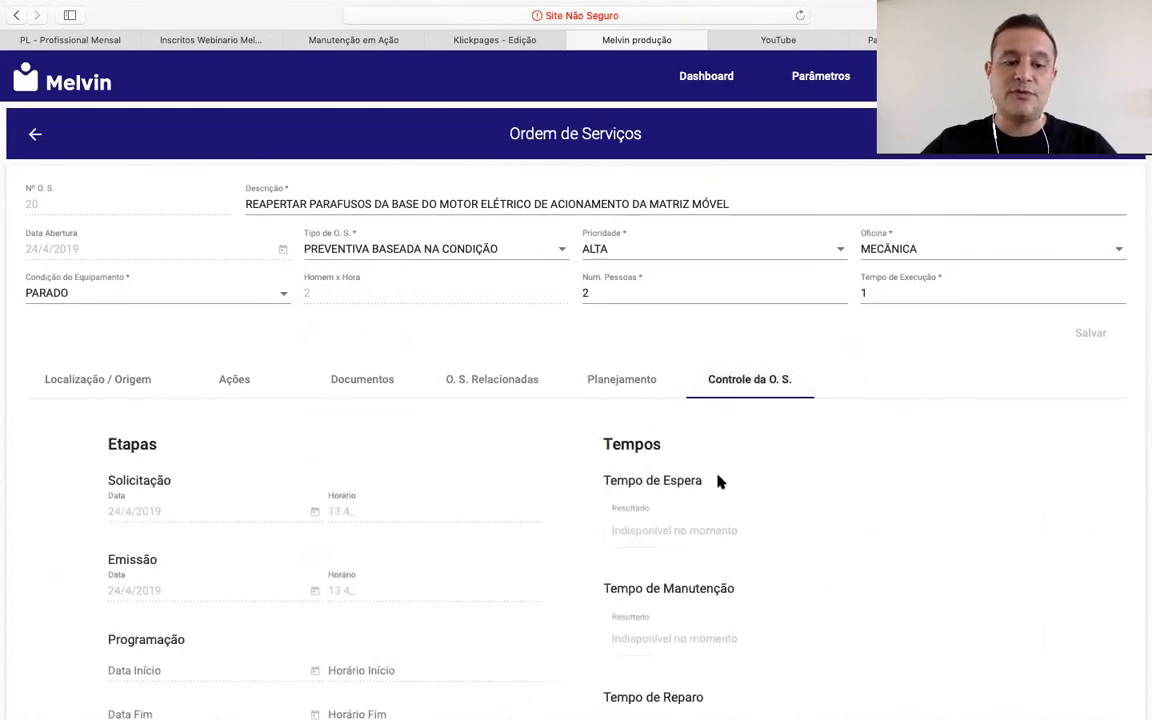
pyautogui.scroll(-3, 745, 477)
pyautogui.scroll(2, 424, 455)
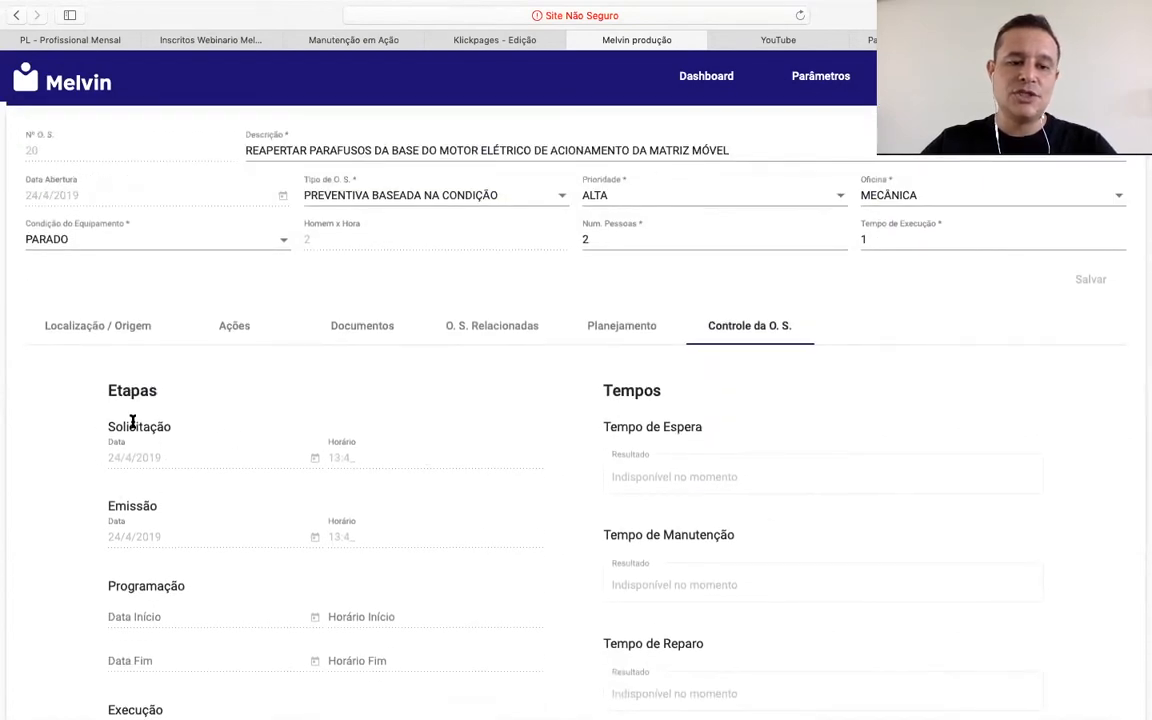
pyautogui.scroll(-5, 183, 551)
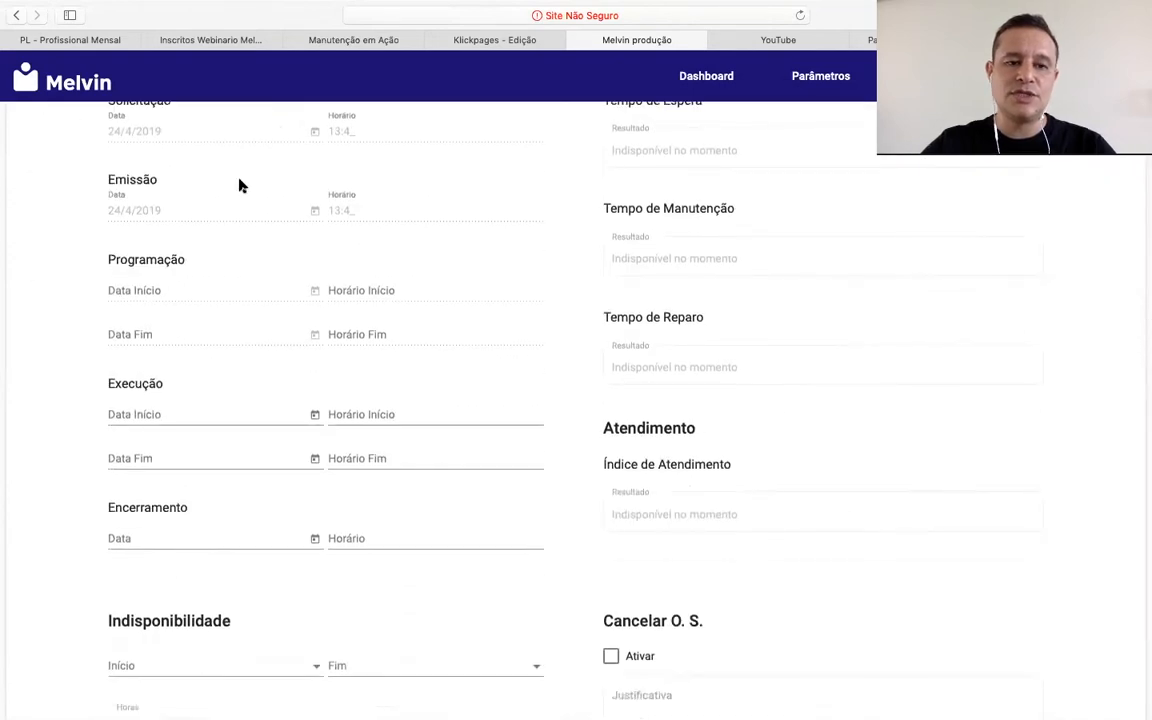
pyautogui.scroll(1, 447, 291)
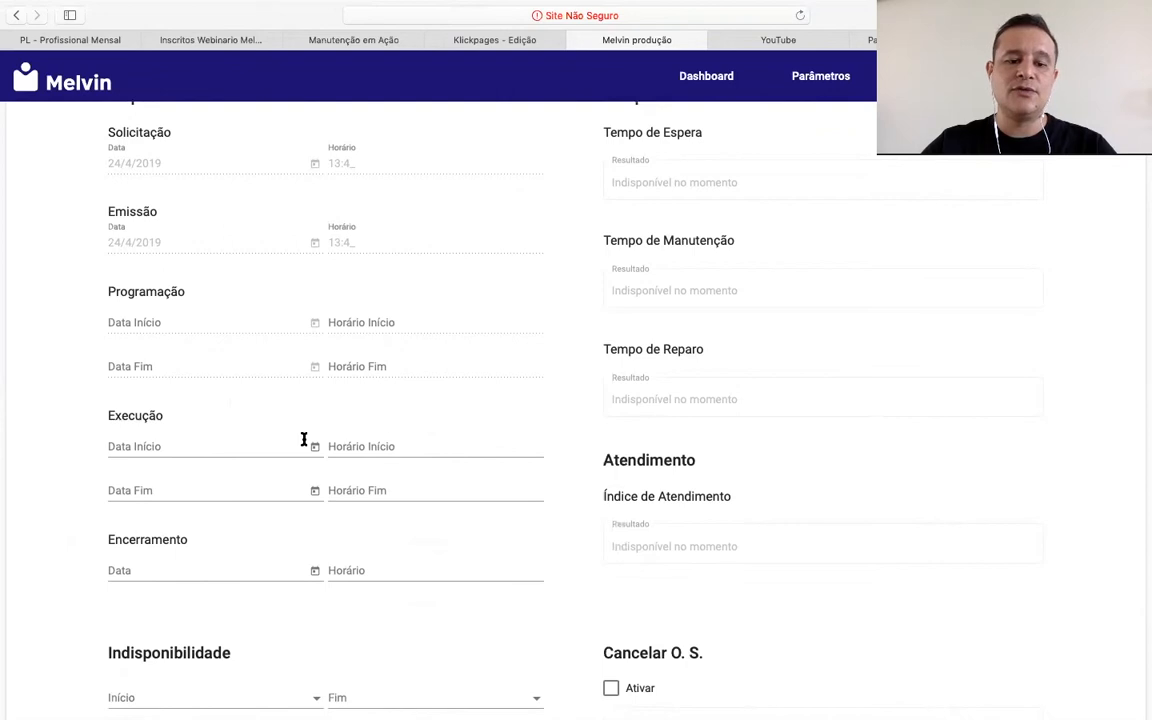
pyautogui.scroll(-4, 316, 486)
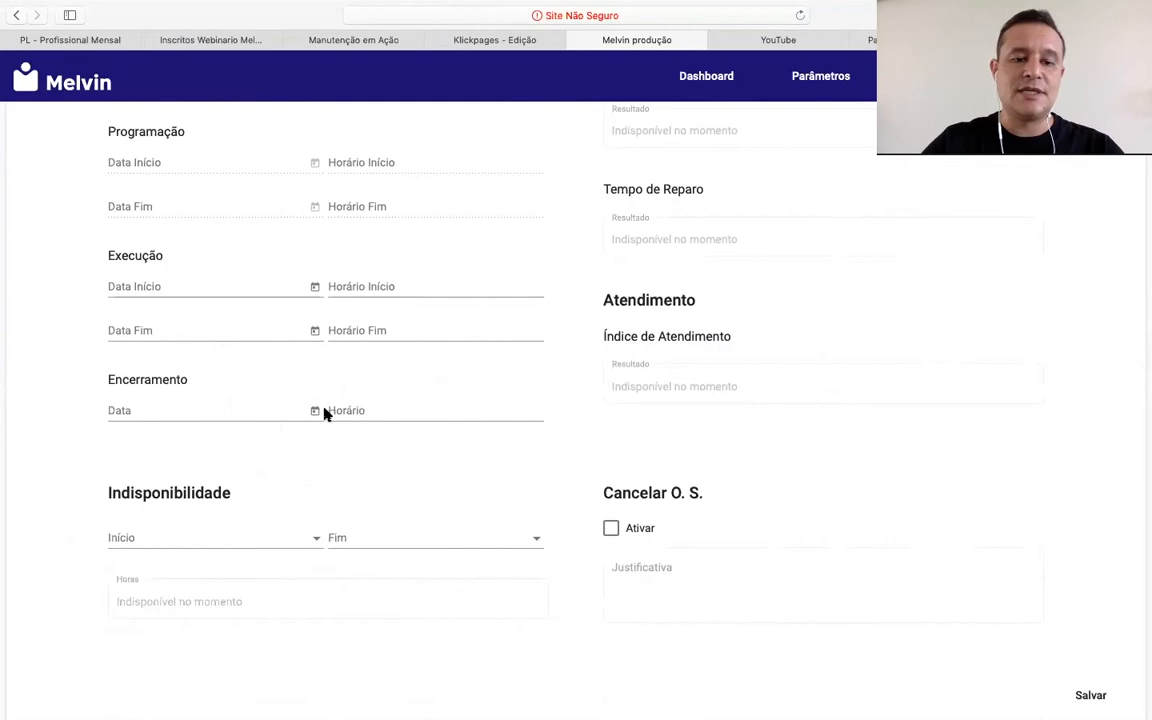
# Check the Início and Fim options offered for Indisponibilidade and examine the order's Tempos and Atendimento fields.
pyautogui.click(314, 542)
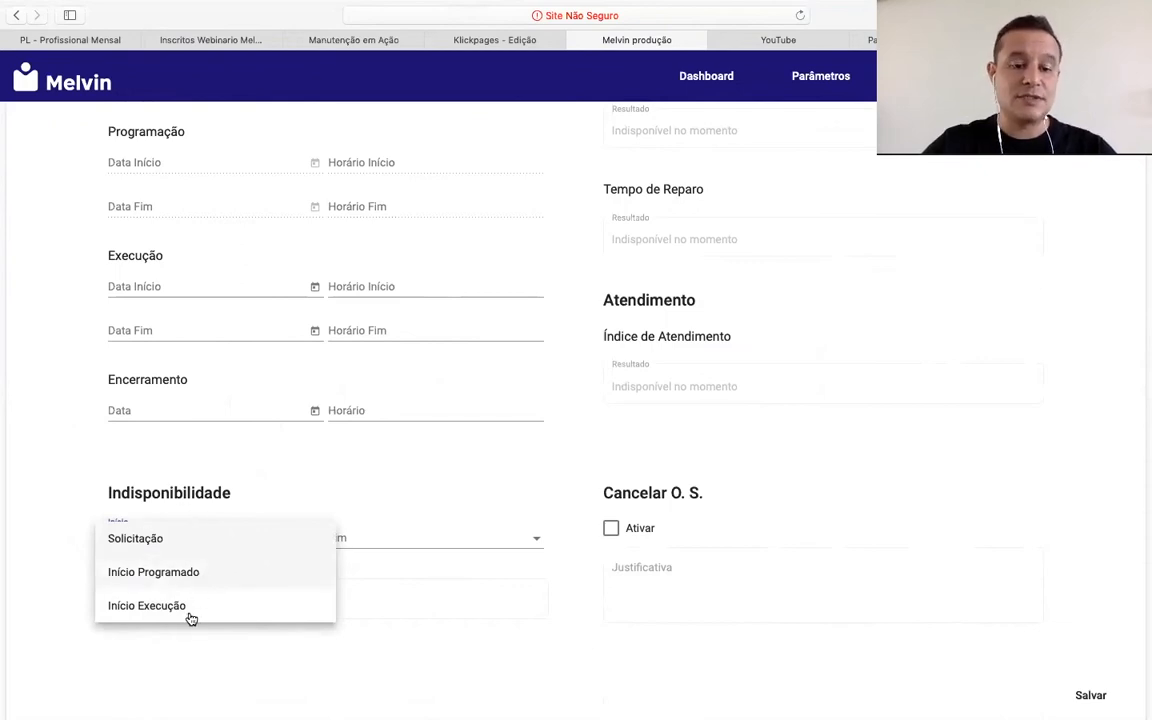
pyautogui.click(536, 541)
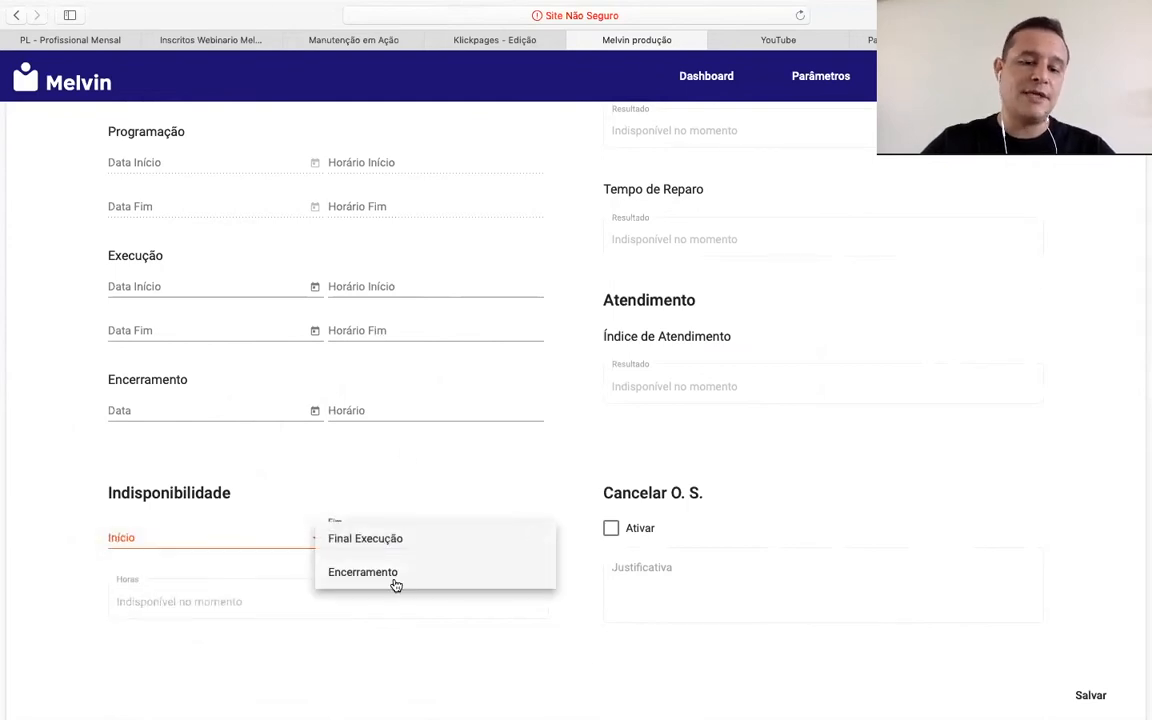
pyautogui.click(458, 485)
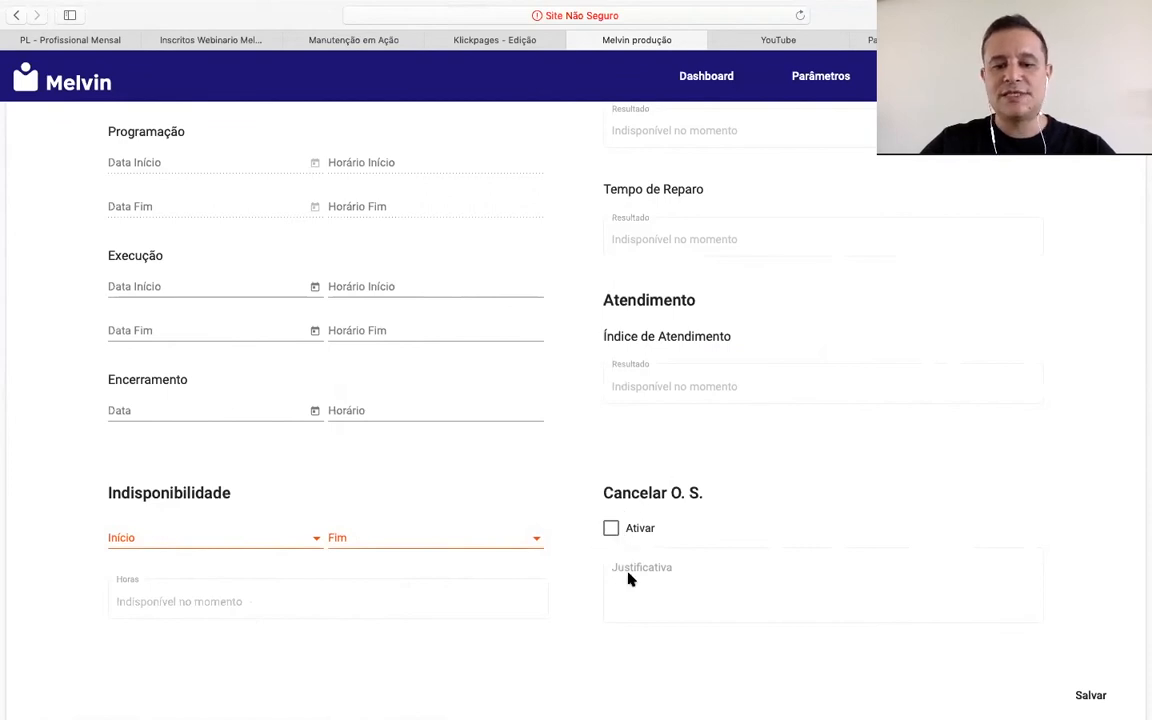
pyautogui.scroll(8, 702, 563)
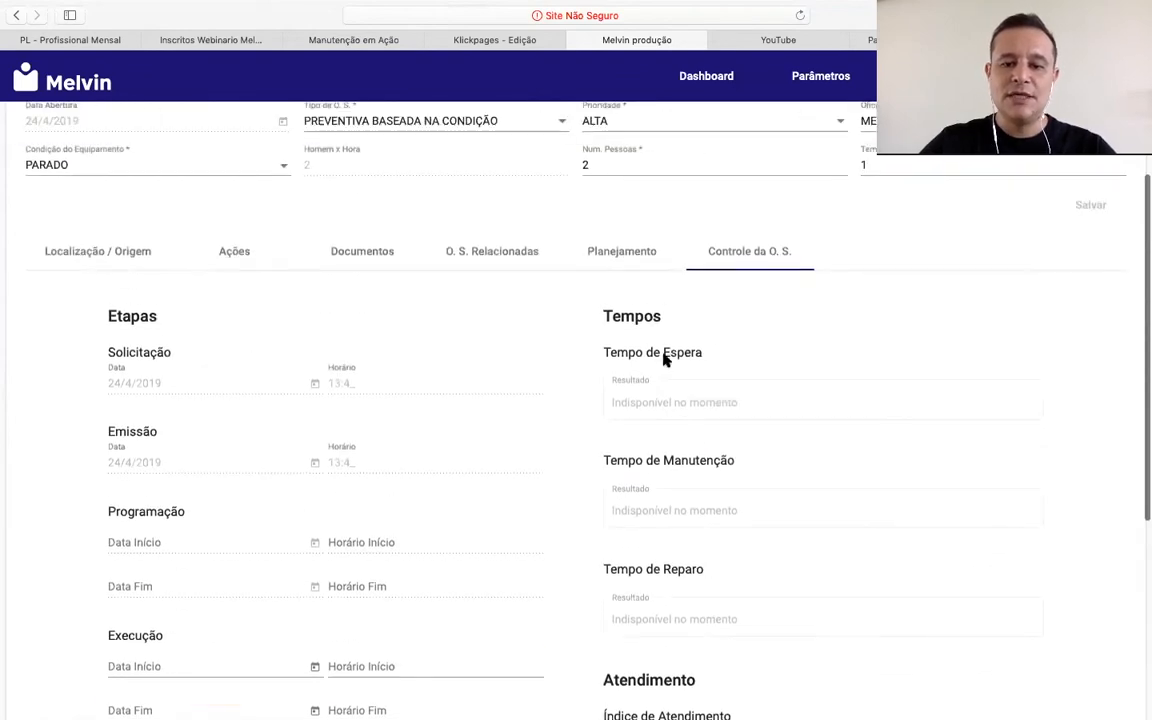
pyautogui.scroll(-4, 687, 553)
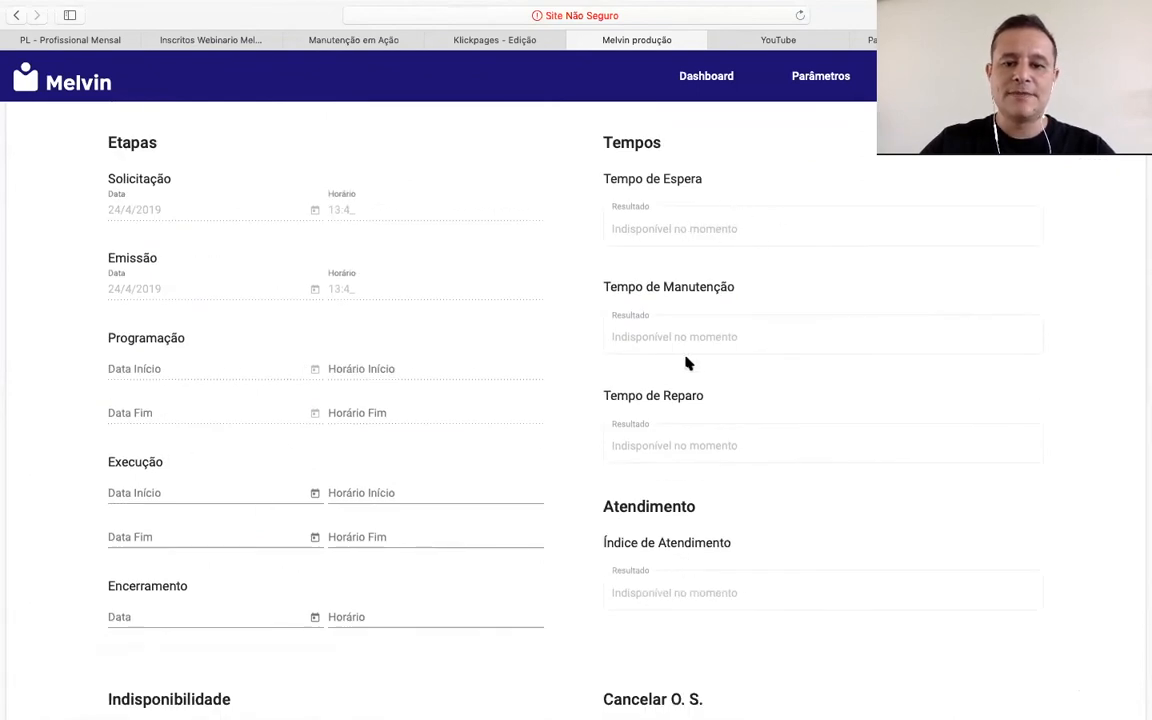
pyautogui.scroll(-1, 620, 470)
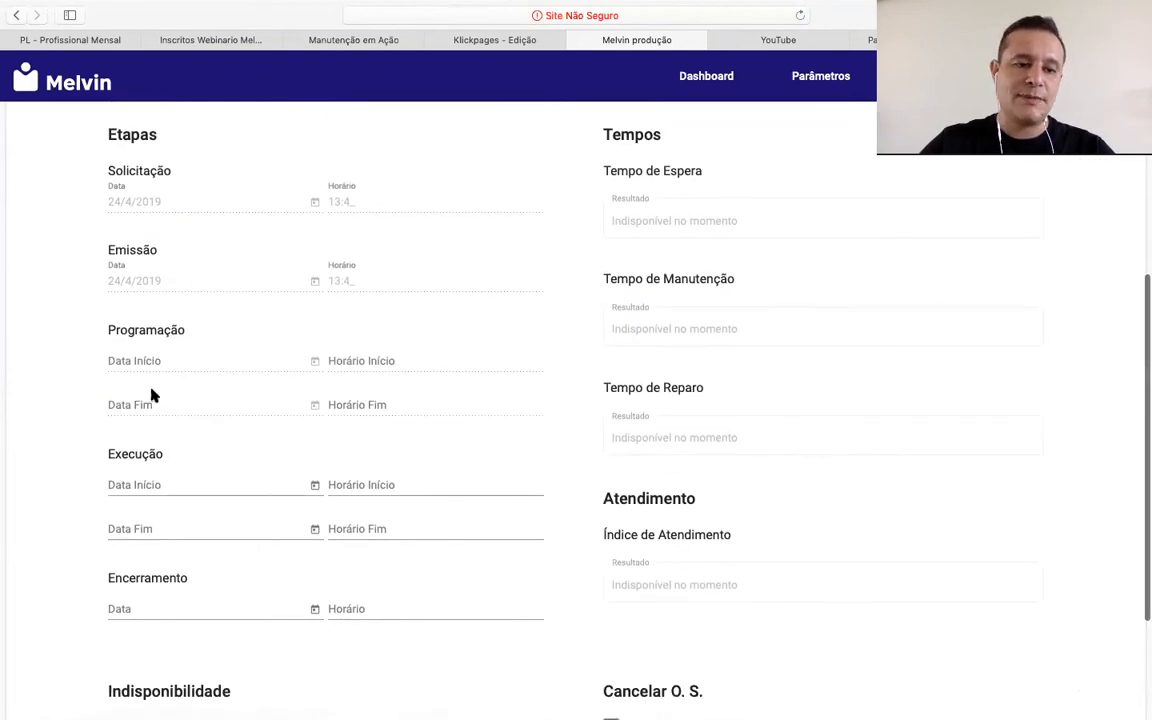
pyautogui.scroll(-1, 210, 420)
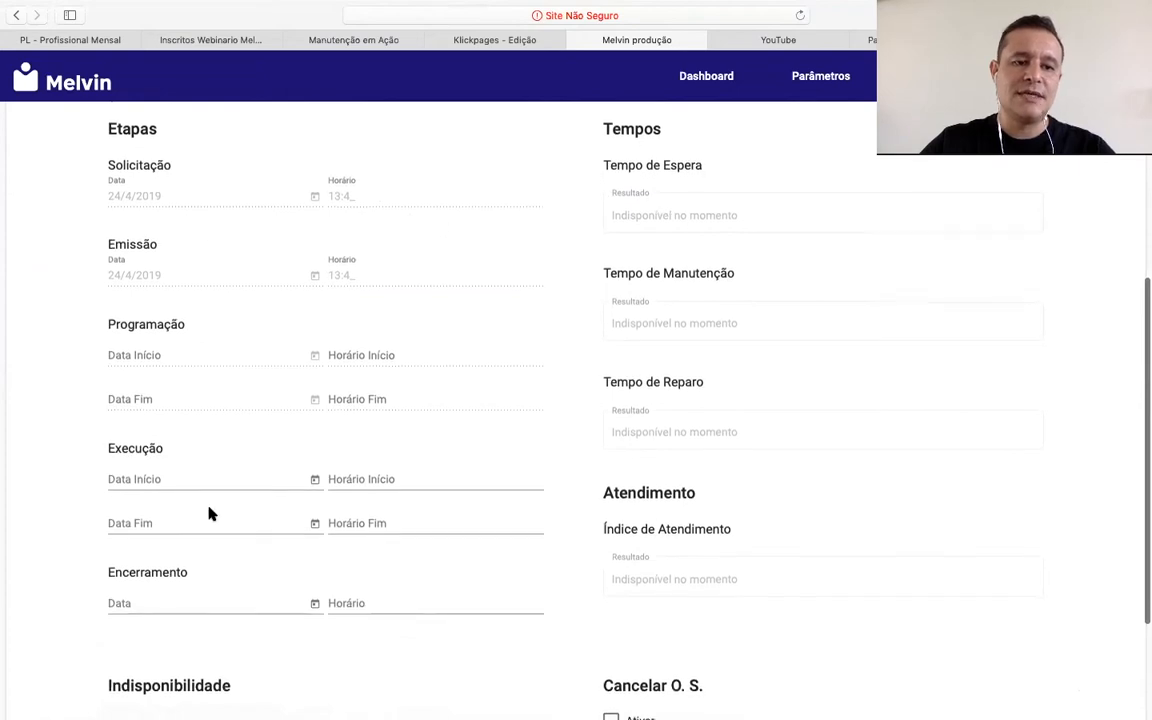
# Open the Ordem de Serviço document view for the current order.
pyautogui.scroll(3, 495, 389)
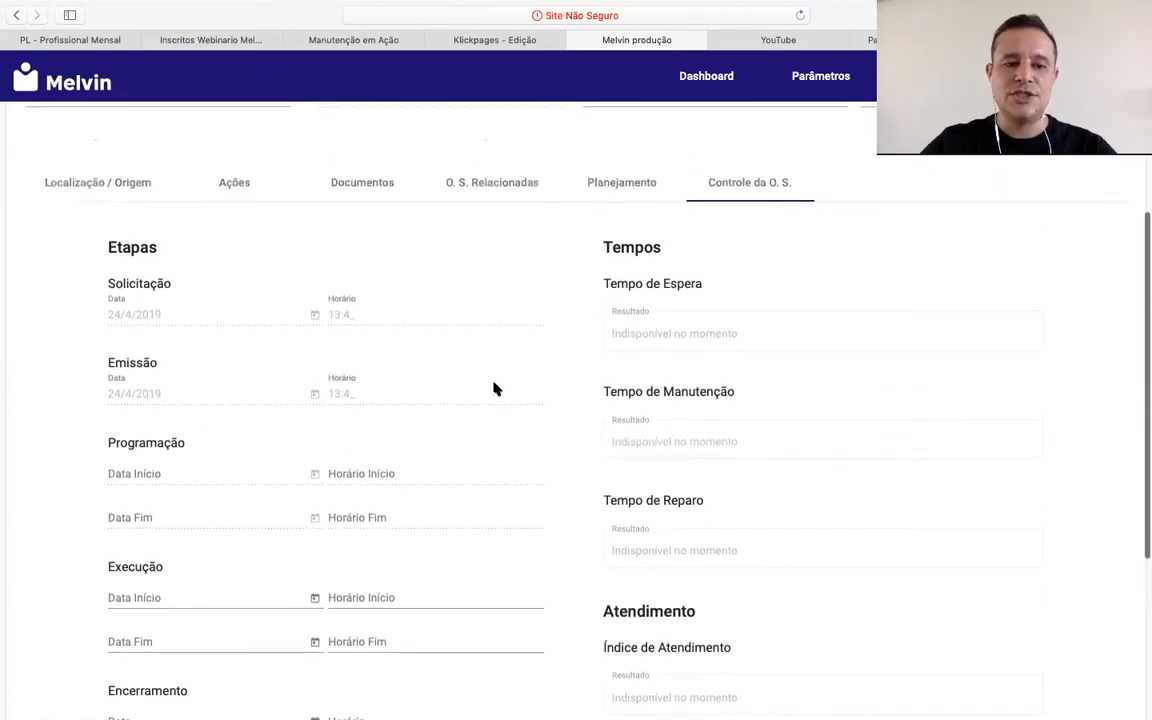
pyautogui.scroll(2, 495, 389)
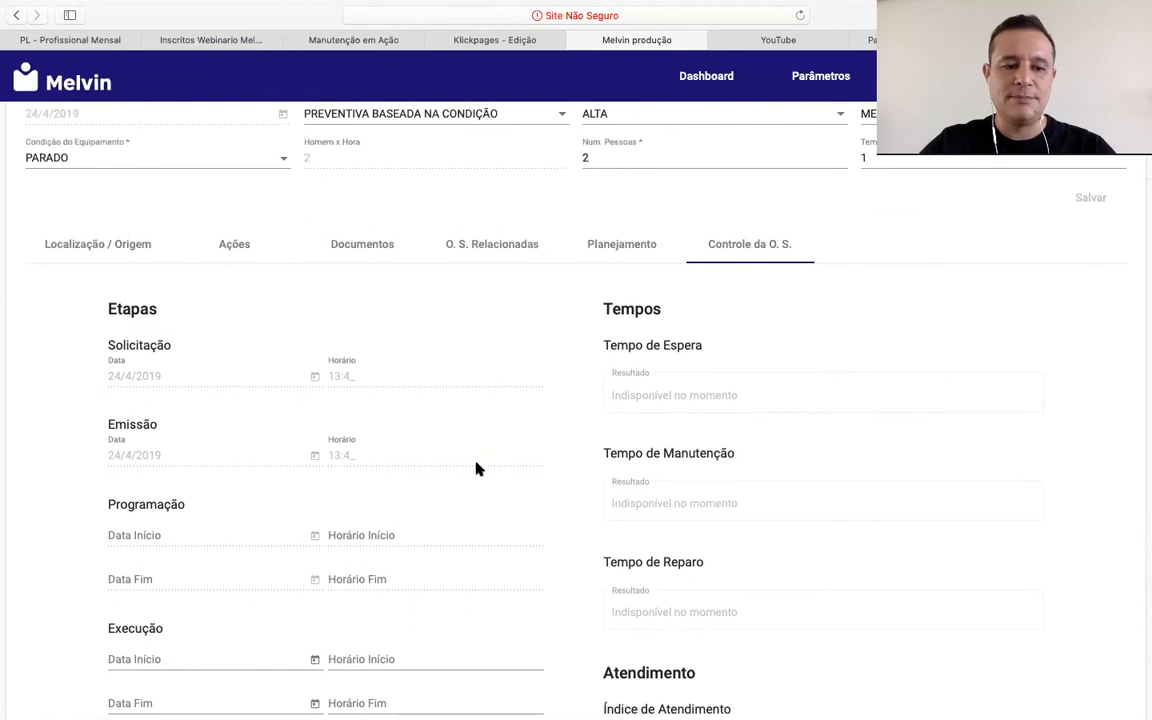
pyautogui.scroll(4, 476, 467)
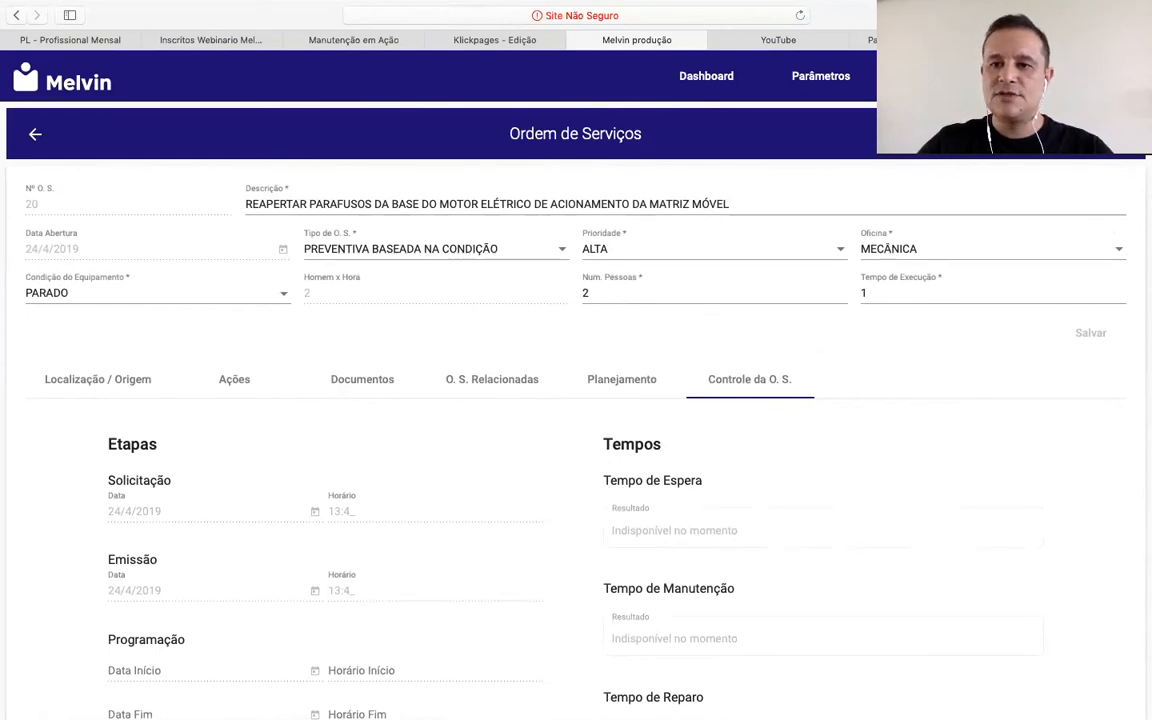
pyautogui.click(1088, 333)
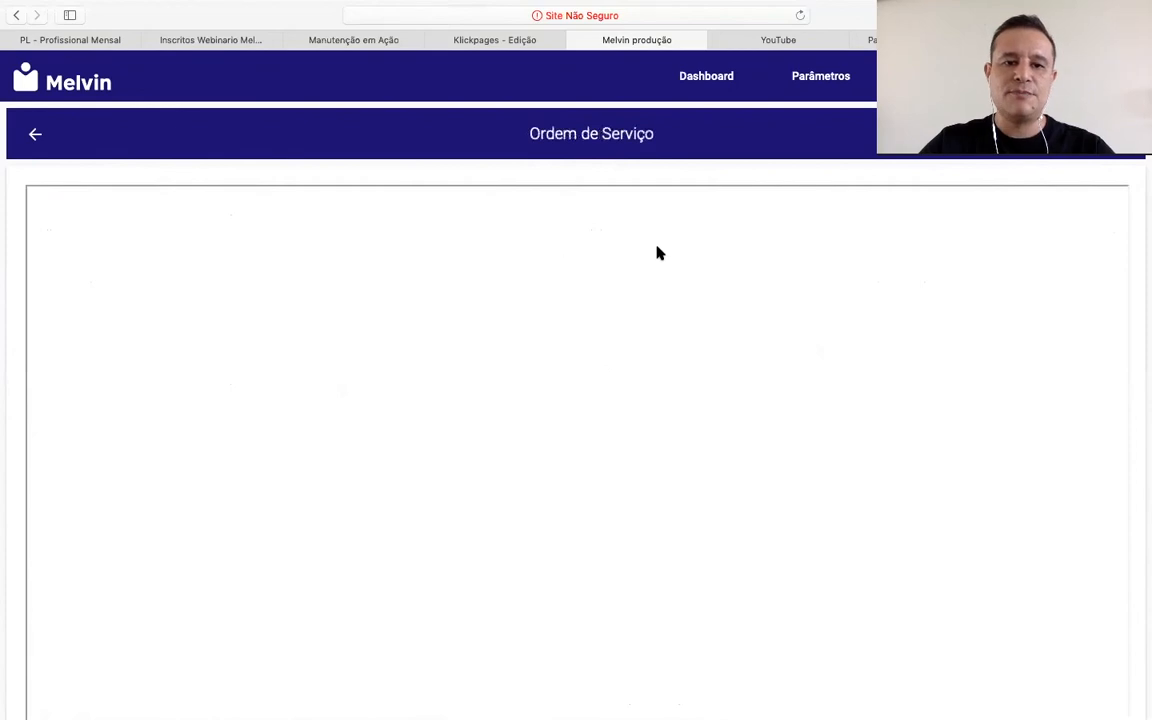